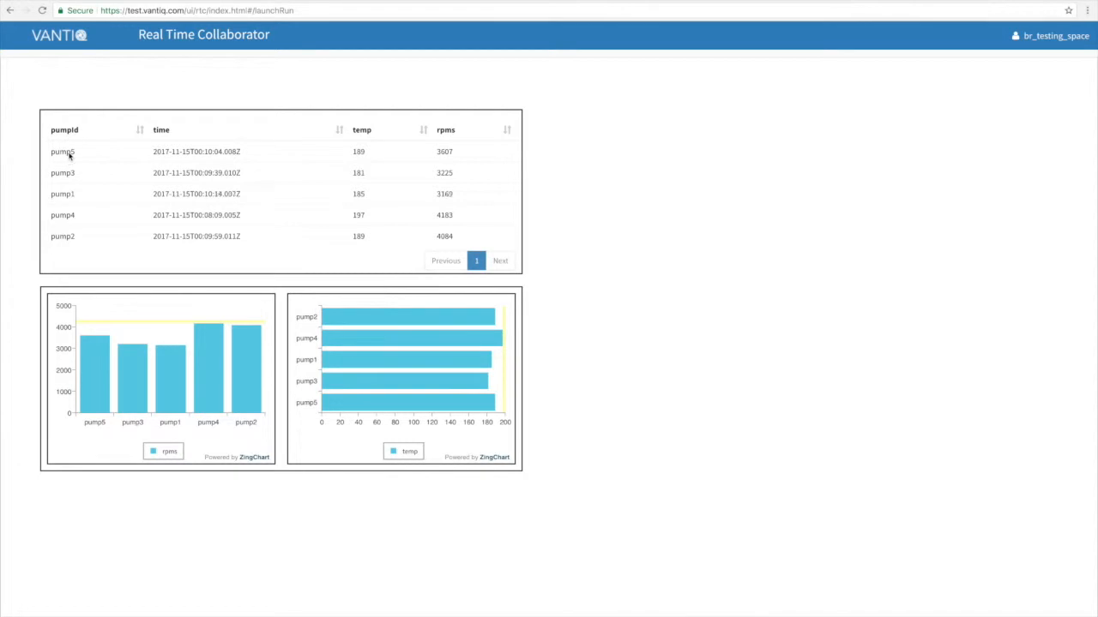
click(380, 324)
click(380, 325)
click(380, 325)
drag(321, 292, 326, 288)
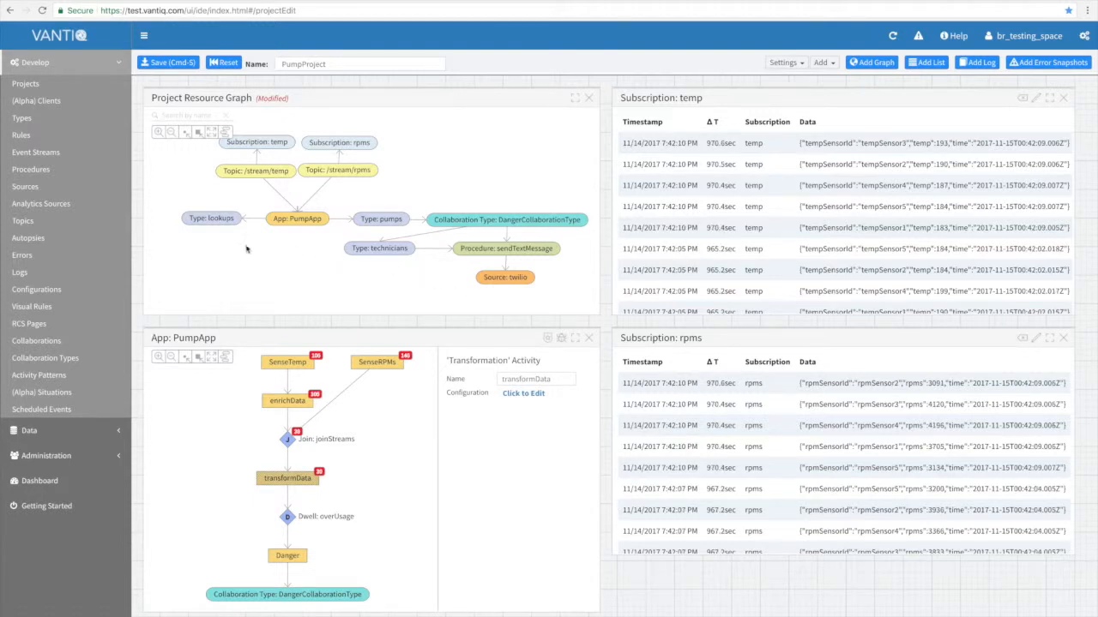
Add a GeoJSON property named indoorLocation to the lookups type and save the type.
click(202, 220)
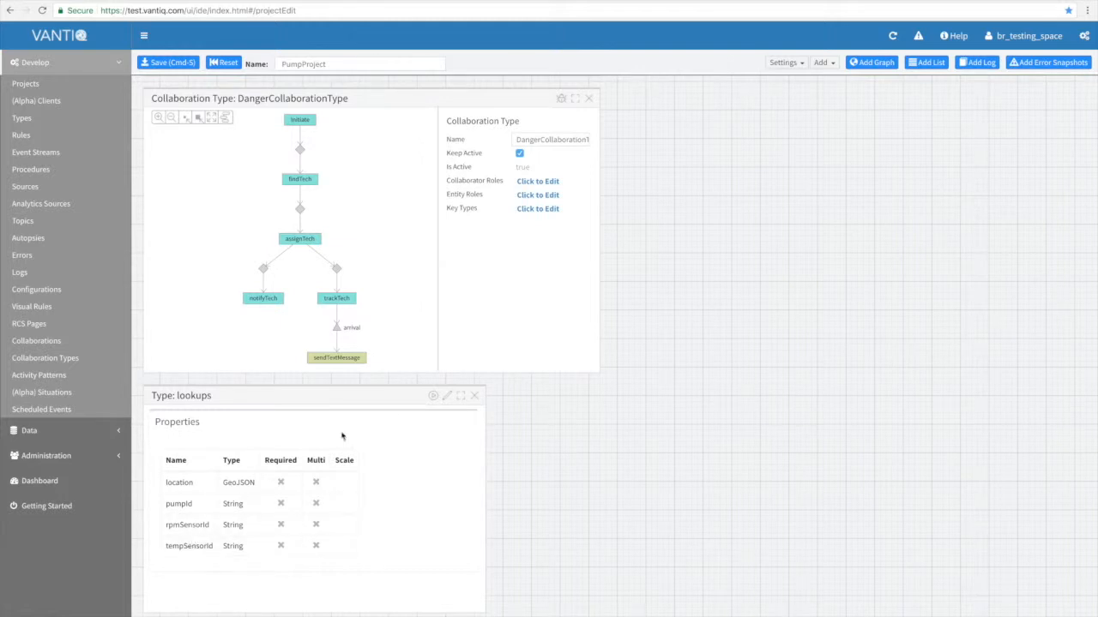
click(447, 395)
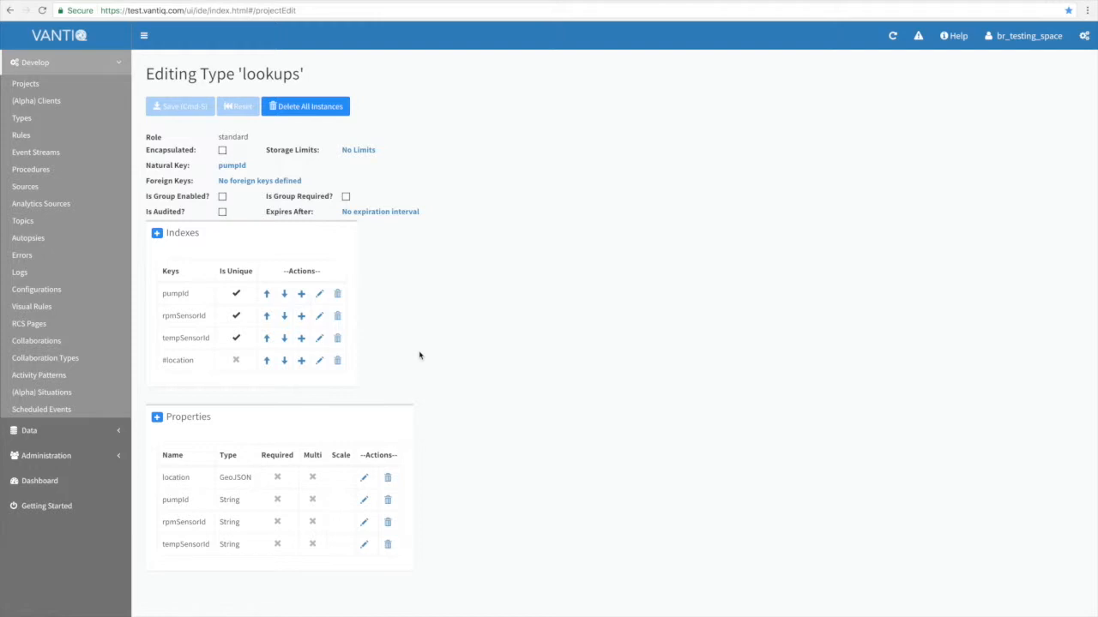
click(157, 418)
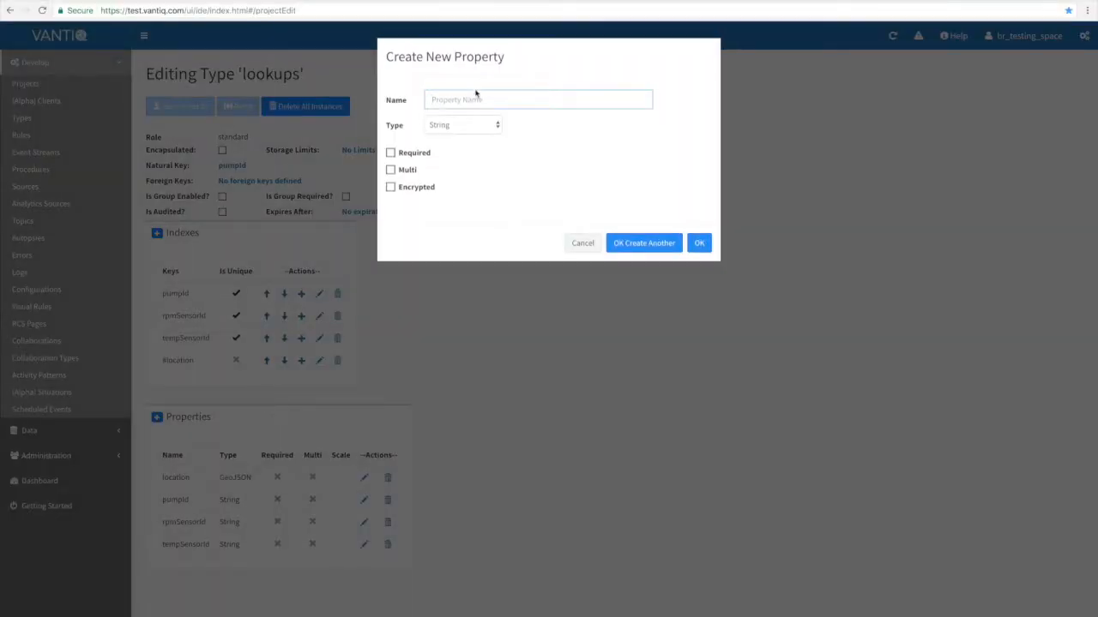
click(475, 93)
text(indoorLocation)
click(461, 124)
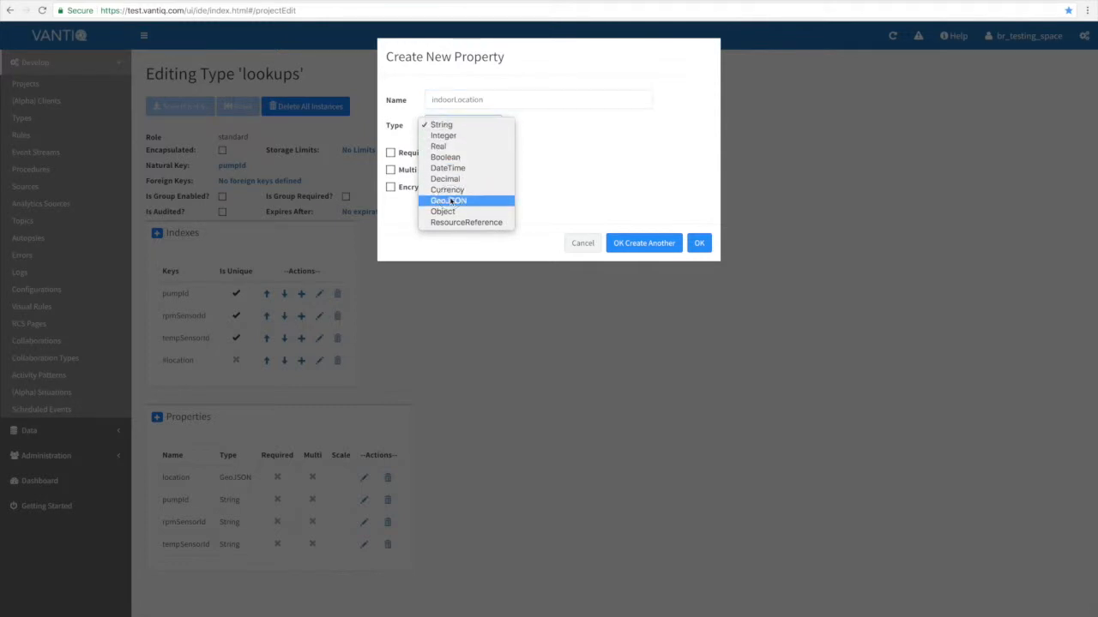
click(448, 200)
click(697, 244)
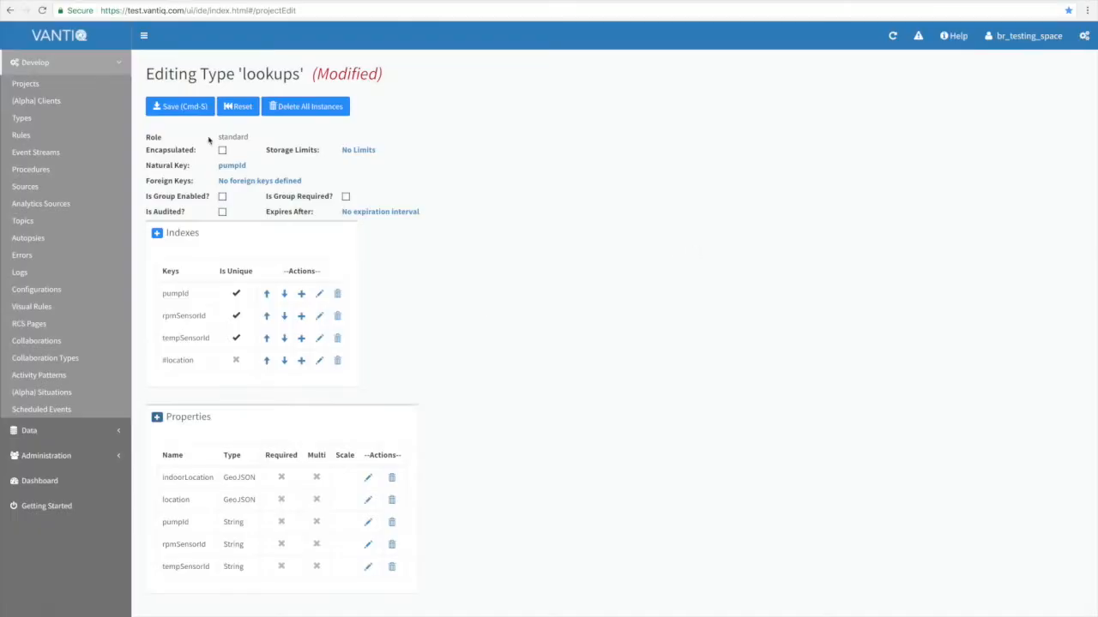
click(182, 109)
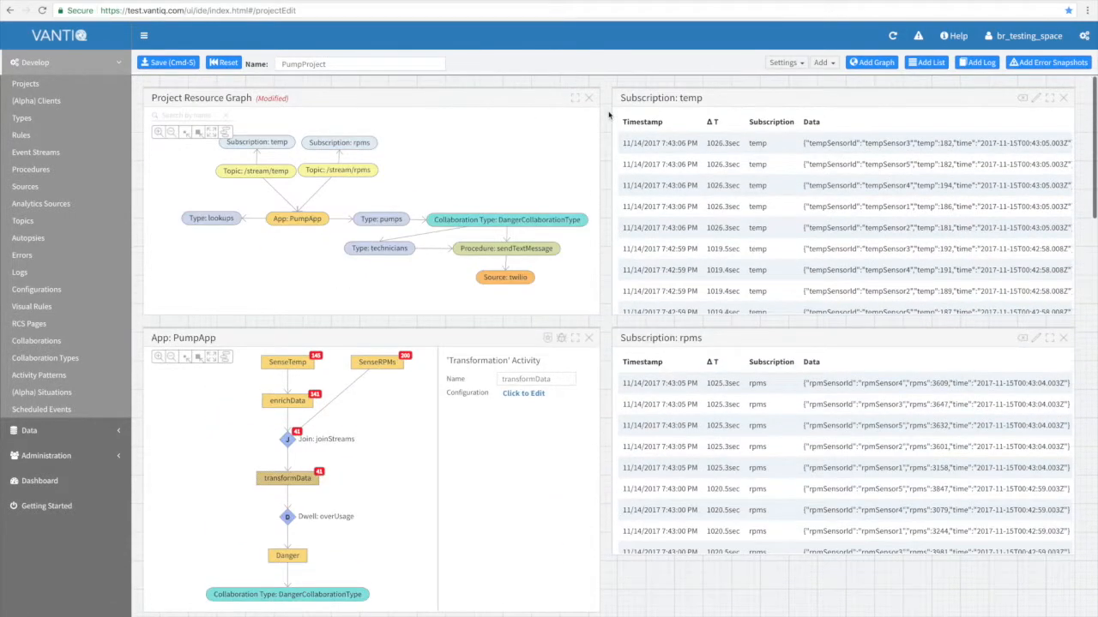
Add a GeoJSON property named indoorLocation to the pumps type and save the type.
click(390, 220)
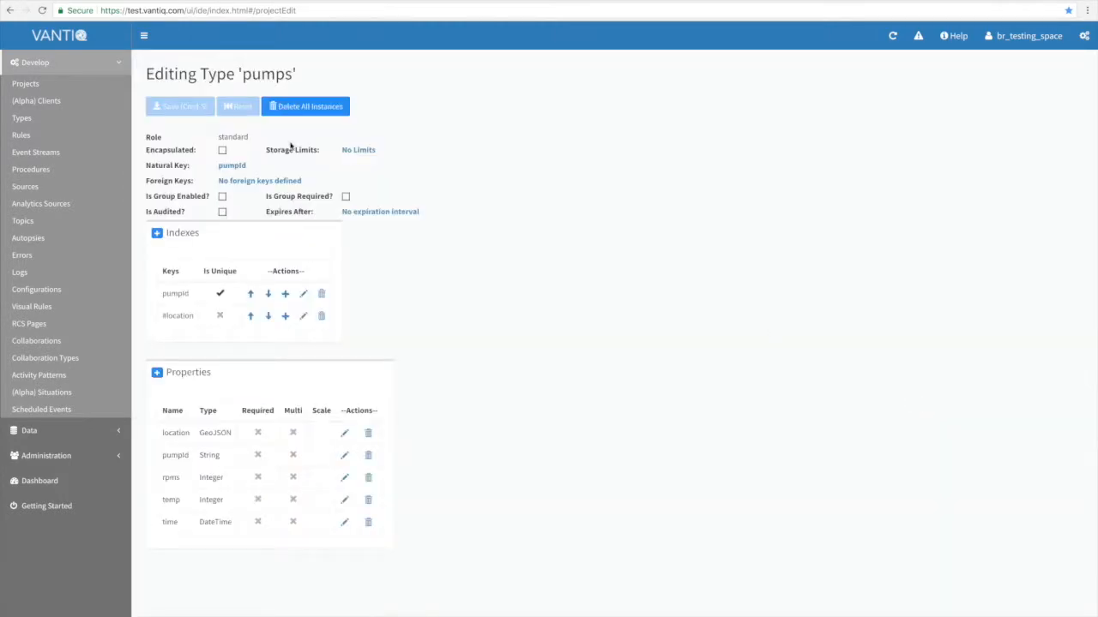
click(440, 99)
text(ind)
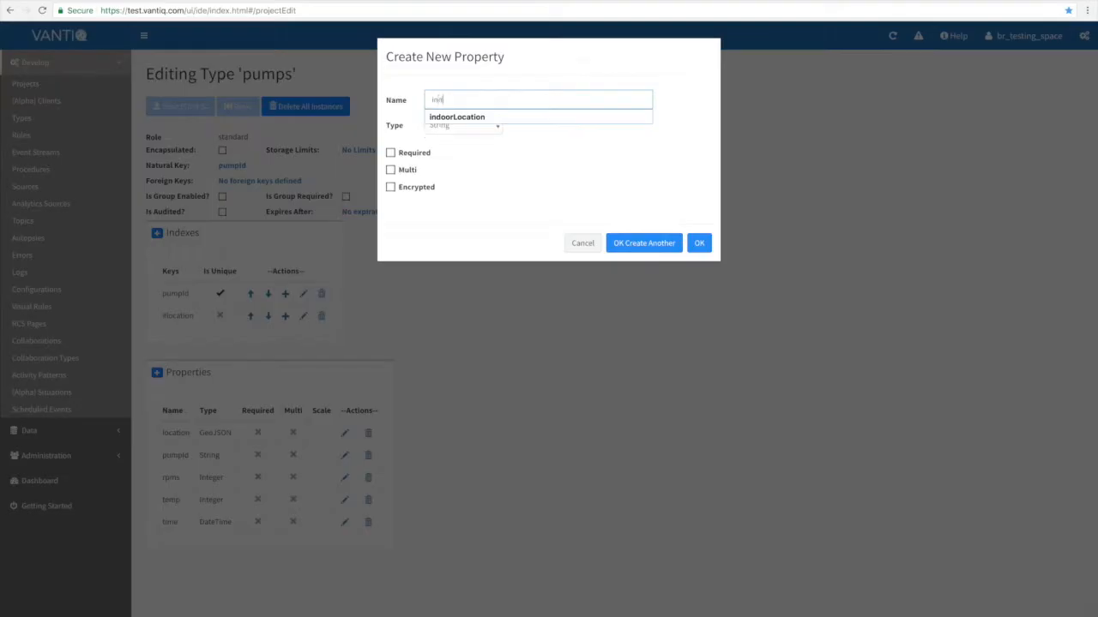
text(oorLocation)
click(470, 152)
click(463, 125)
click(448, 202)
click(700, 244)
click(180, 106)
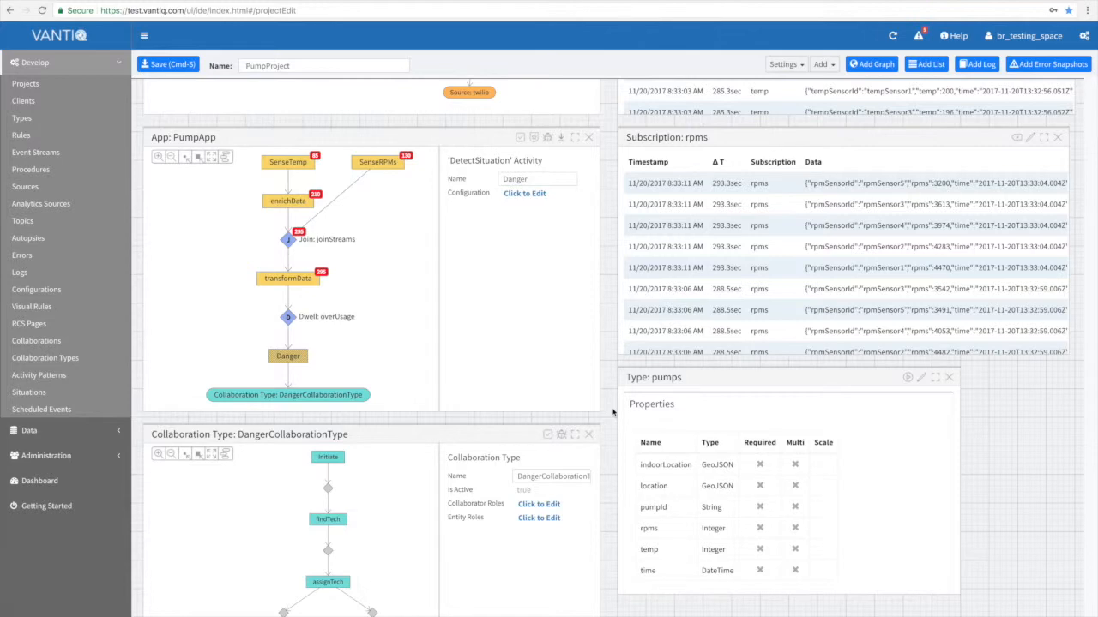
Add indoorLocation as an outbound property in the visual transformation of PumpApp's transformData activity.
click(307, 280)
click(531, 195)
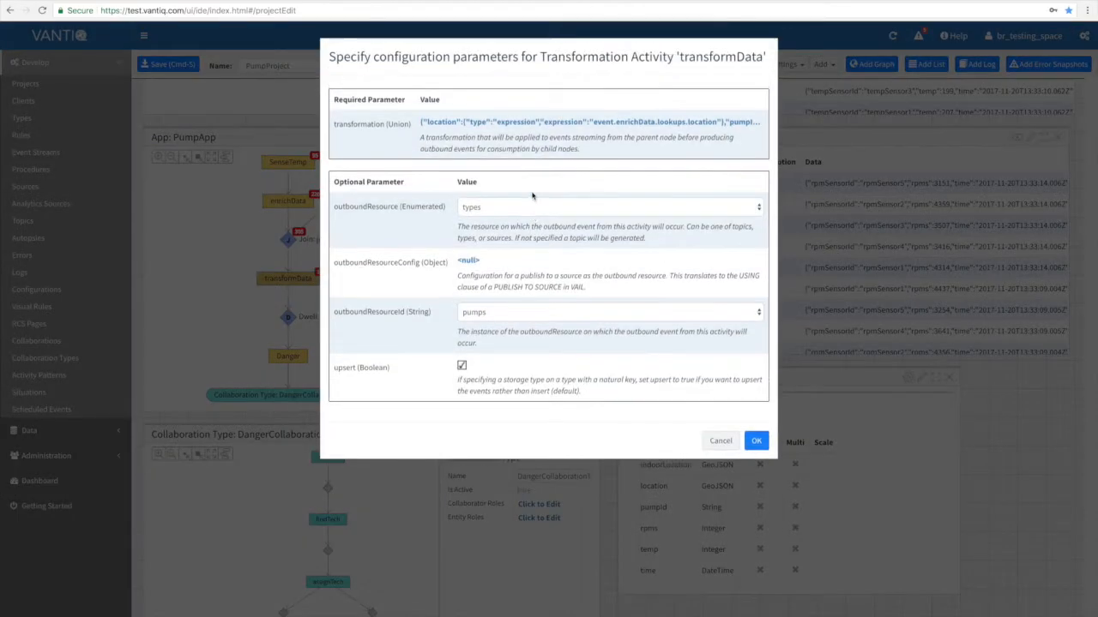
click(493, 122)
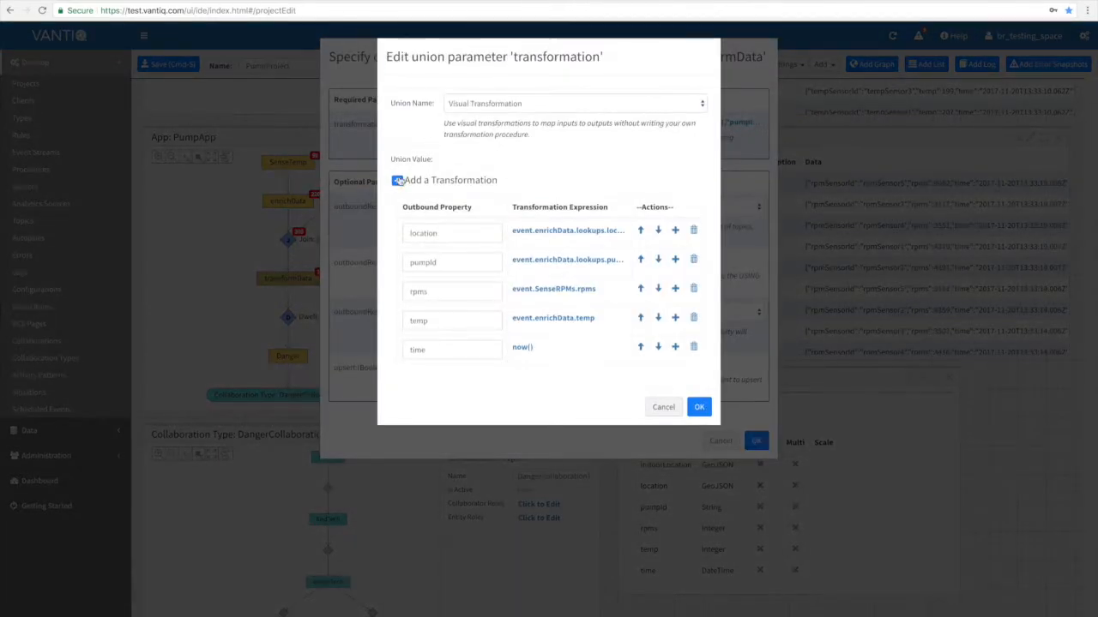
click(446, 378)
text(indoorLo)
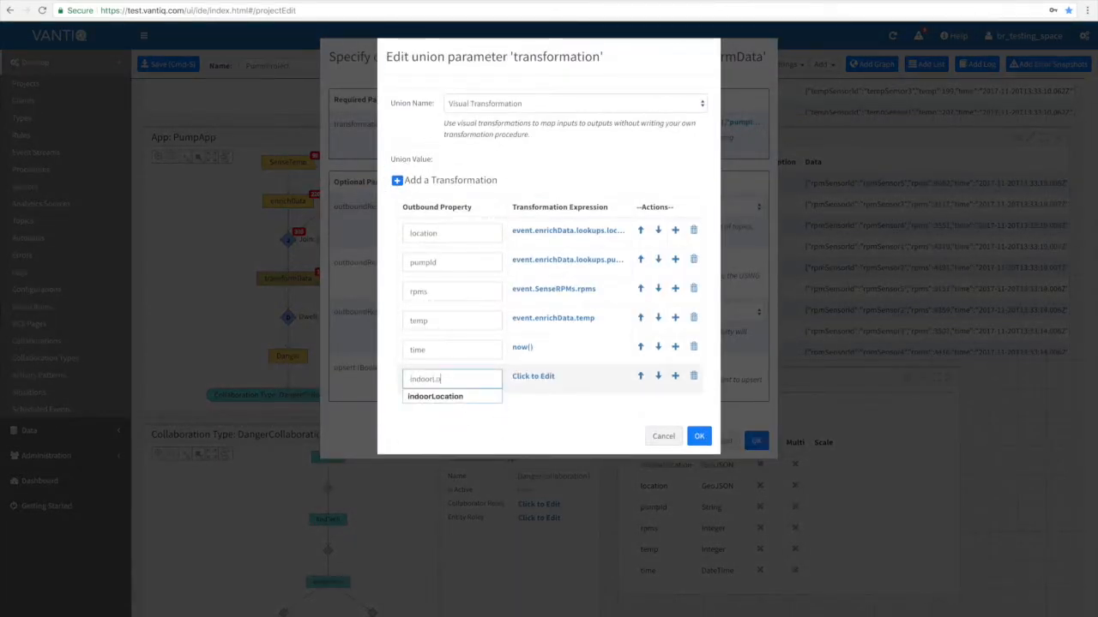
text(cation)
Set the indoorLocation transformation expression to event.enrichData.lookups.indoorLocation, accept the configuration, and save PumpApp.
click(535, 377)
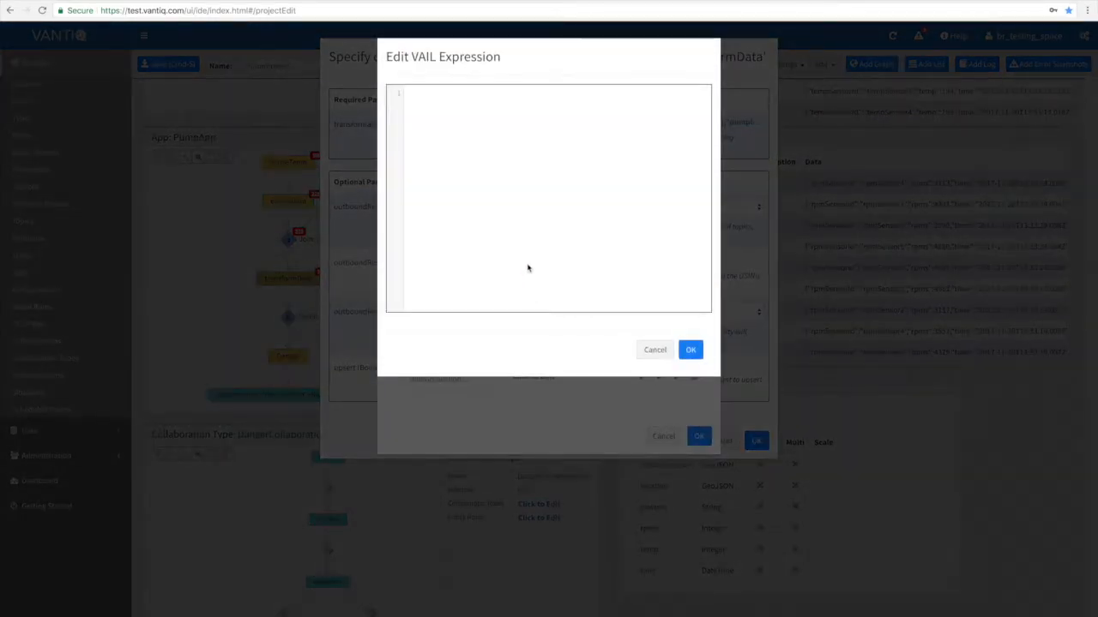
text(event.enrichData.lookups.indoorLocation)
click(686, 355)
click(698, 437)
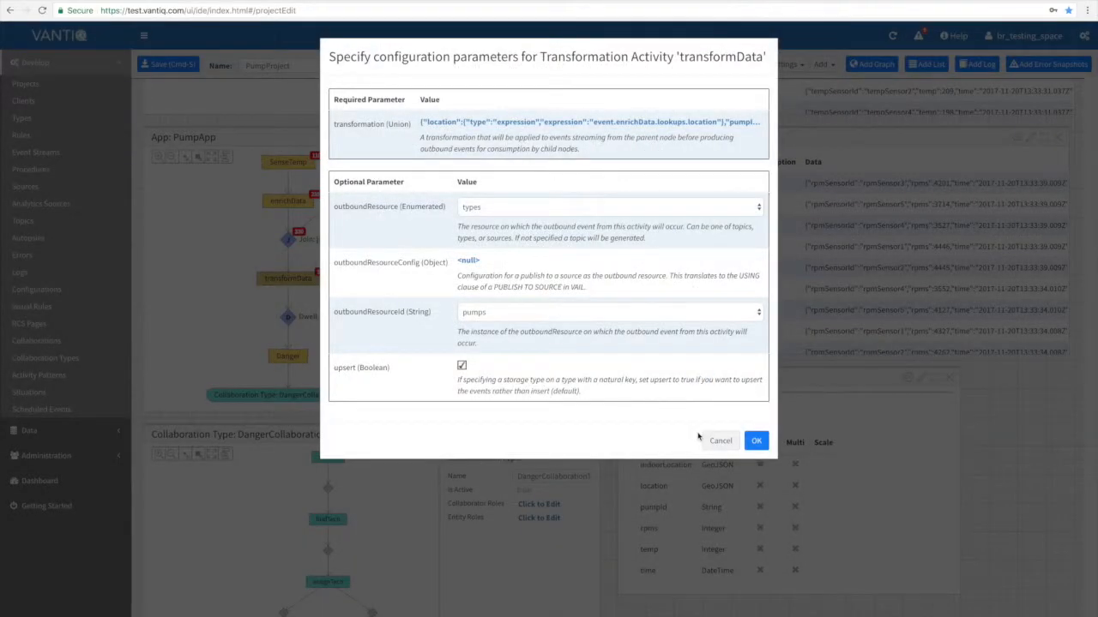
click(749, 440)
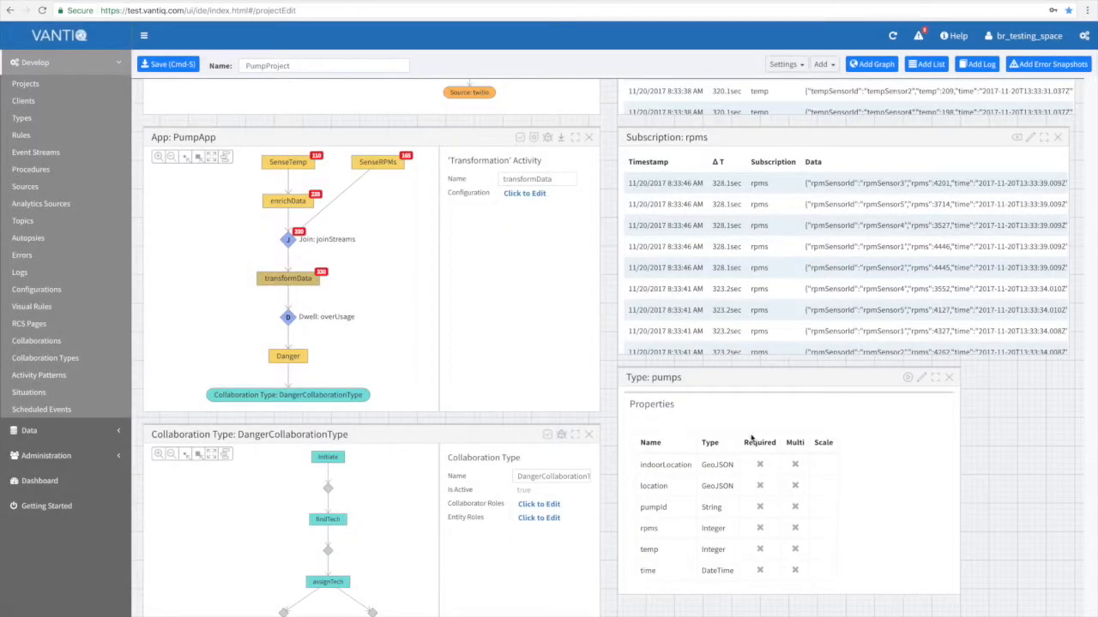
click(561, 138)
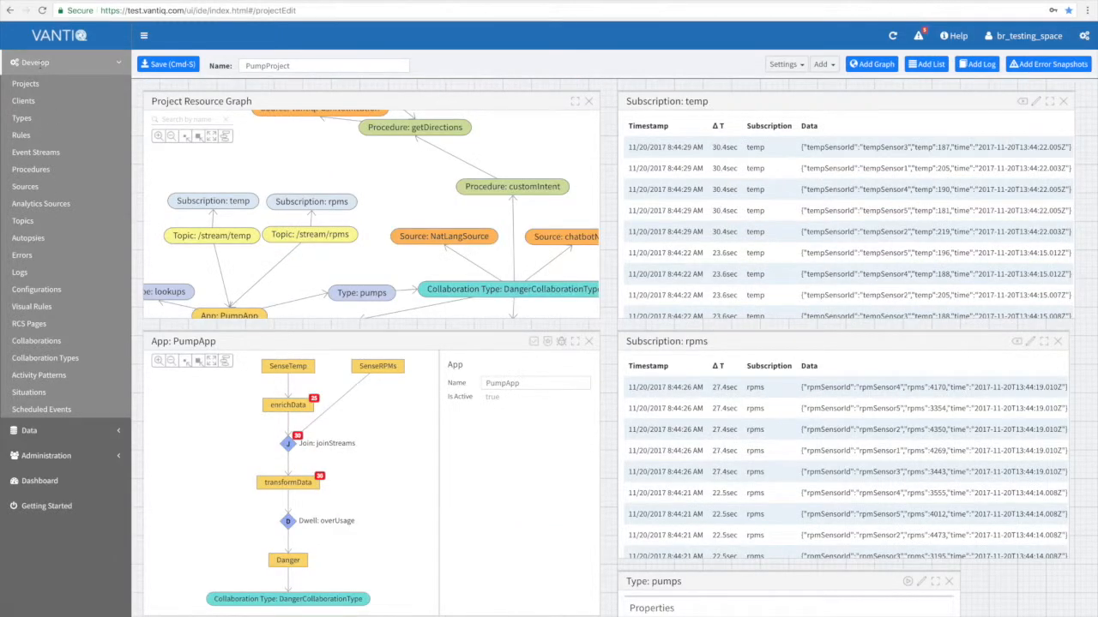
Create a new client from the project's client list.
click(17, 101)
click(563, 136)
click(190, 97)
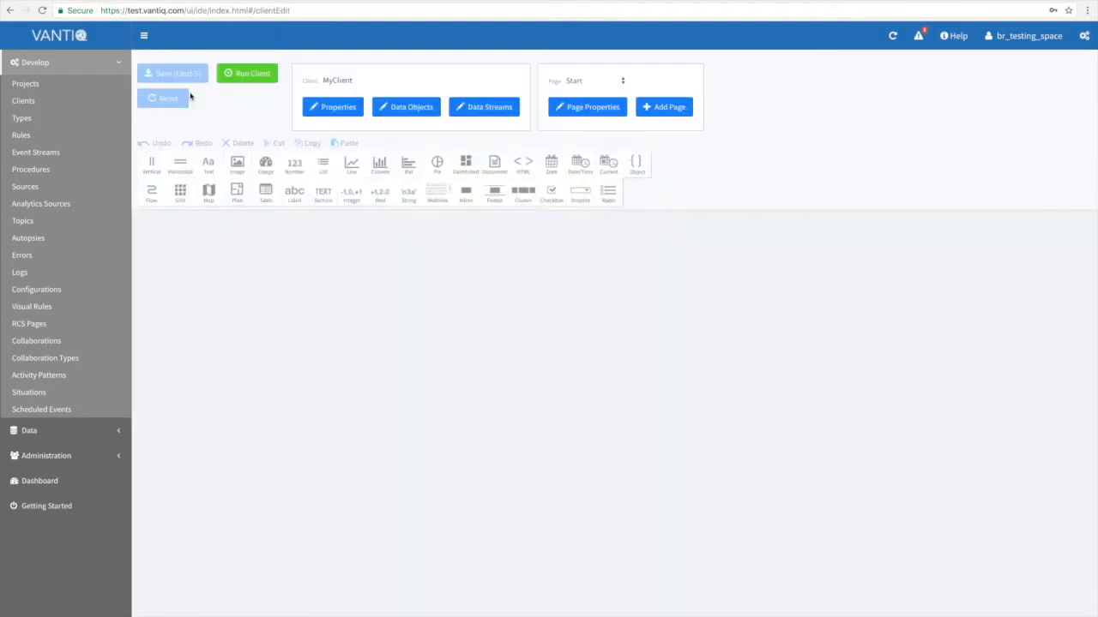
Rename the new client as Pump App and mark it as launchable.
click(334, 106)
double_click(525, 104)
text(Pump App)
click(495, 170)
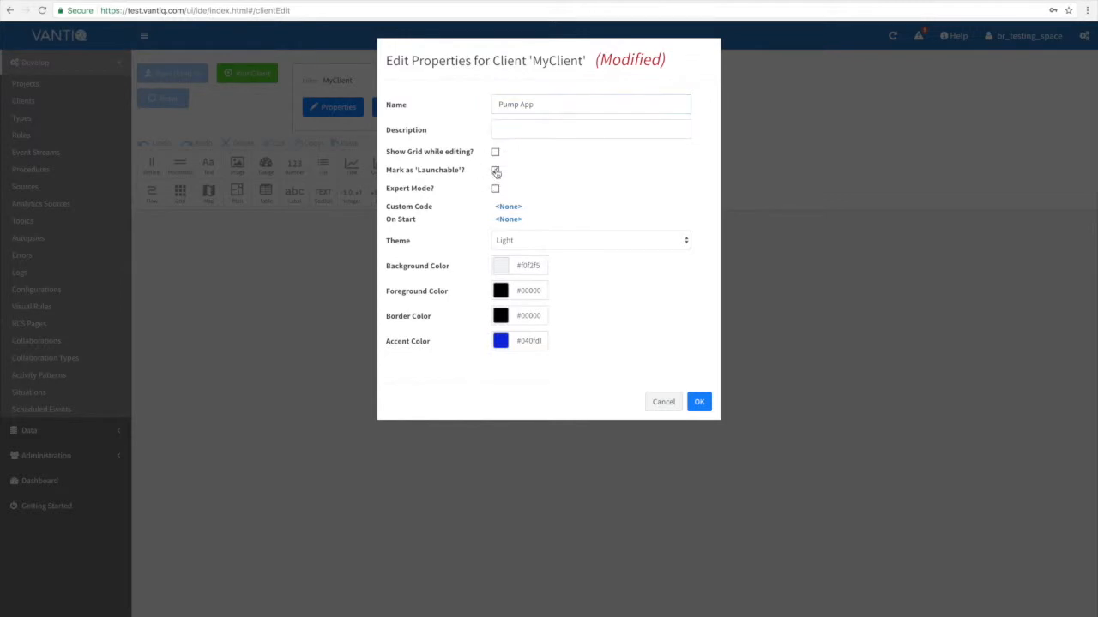
click(699, 401)
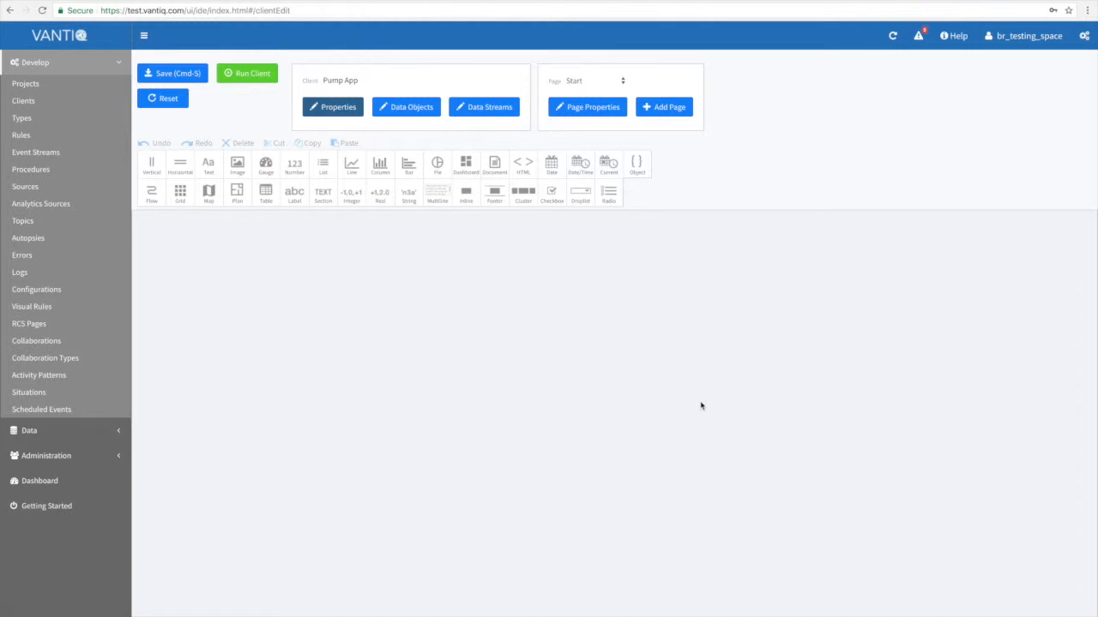
Place a data table on the client's Start page and create a new data stream named PumpStream.
drag(266, 194, 267, 268)
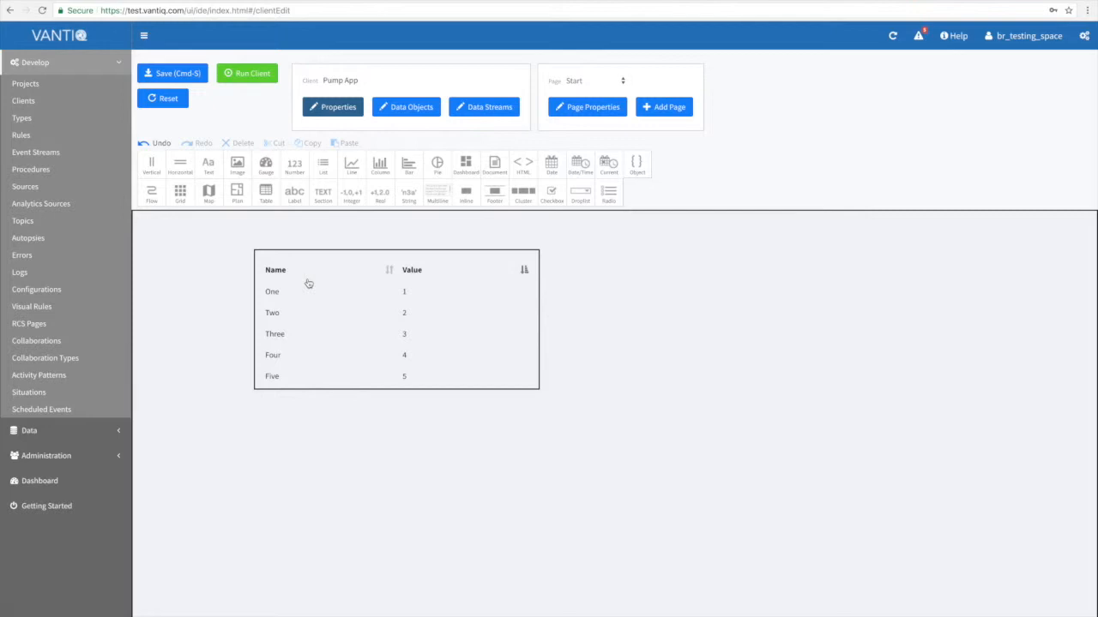
click(488, 107)
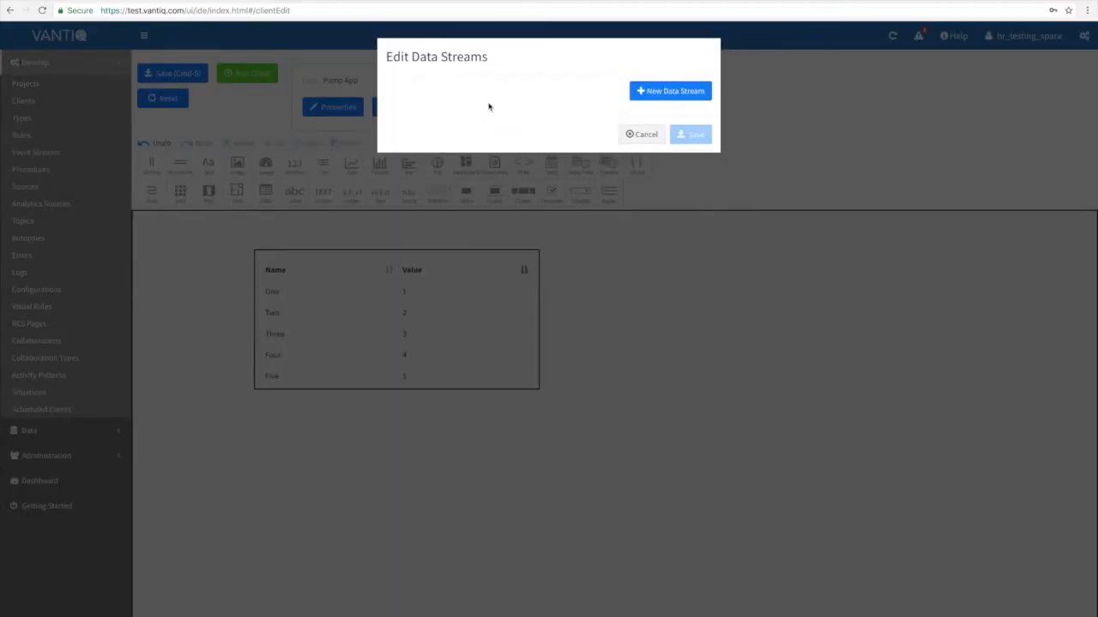
click(666, 92)
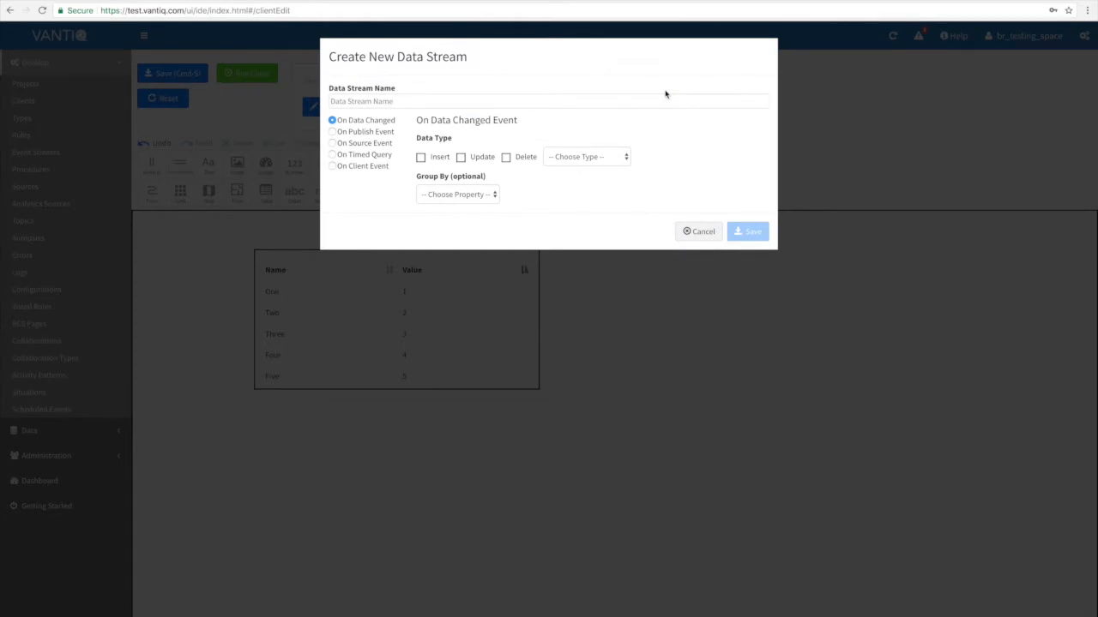
click(617, 101)
text(Pum)
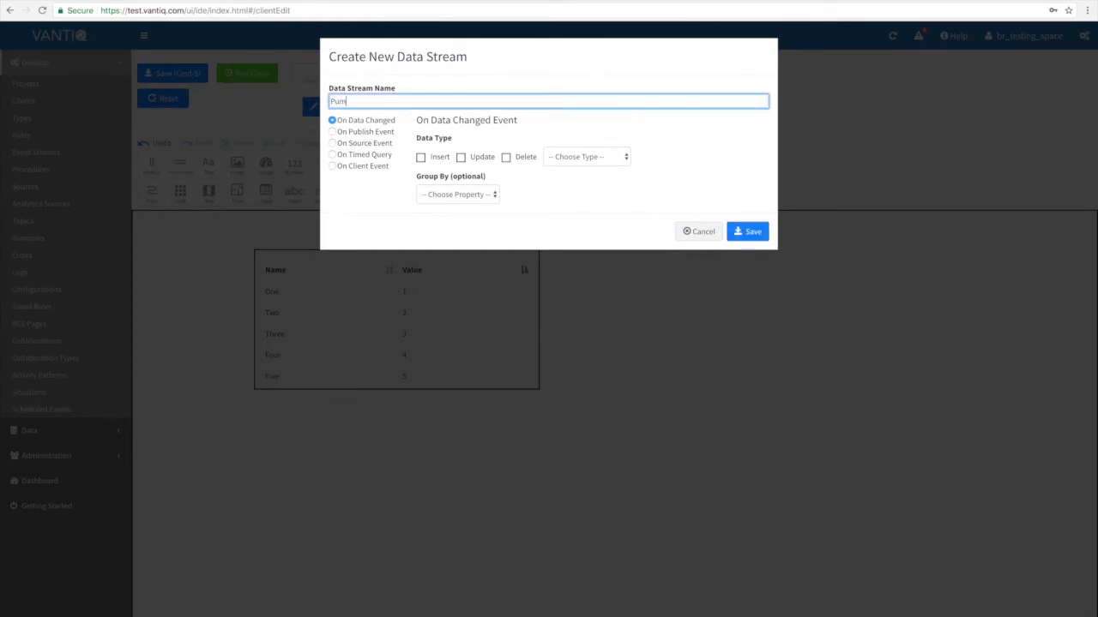
text(pStream)
Configure PumpStream as a timed query on the pumps type, updating every 6 seconds and grouped by pumpId, and save it.
click(332, 132)
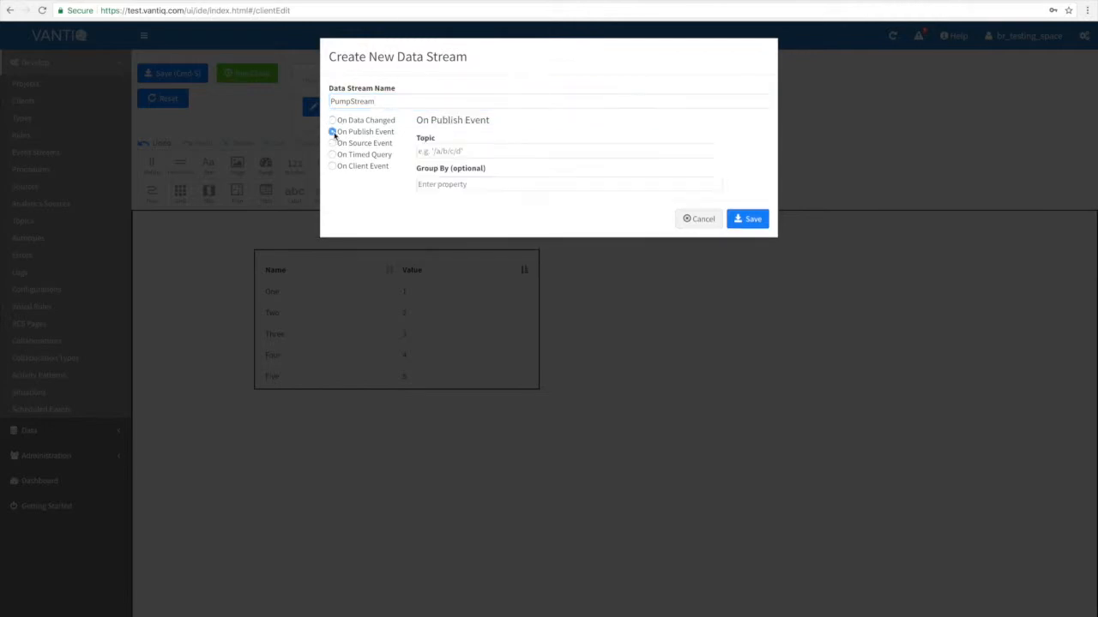
click(333, 144)
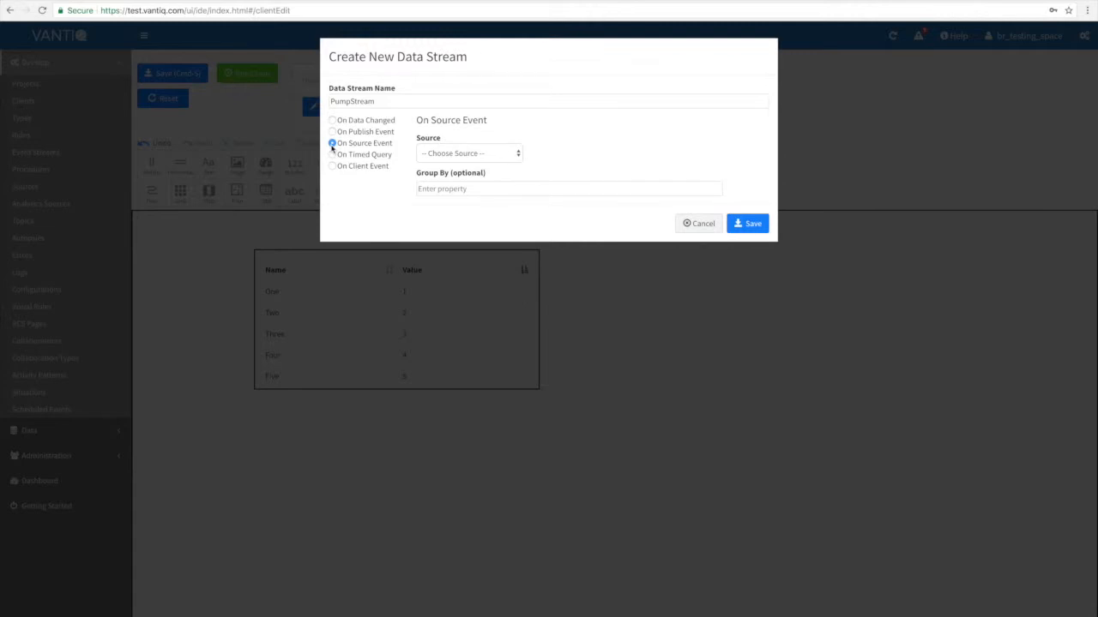
click(333, 155)
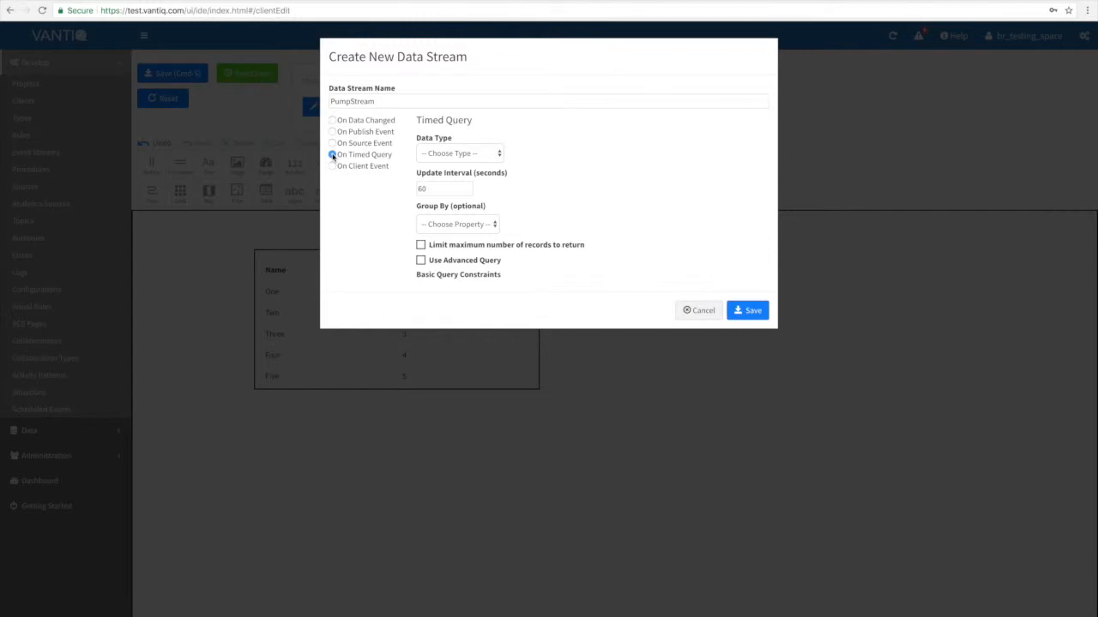
click(464, 153)
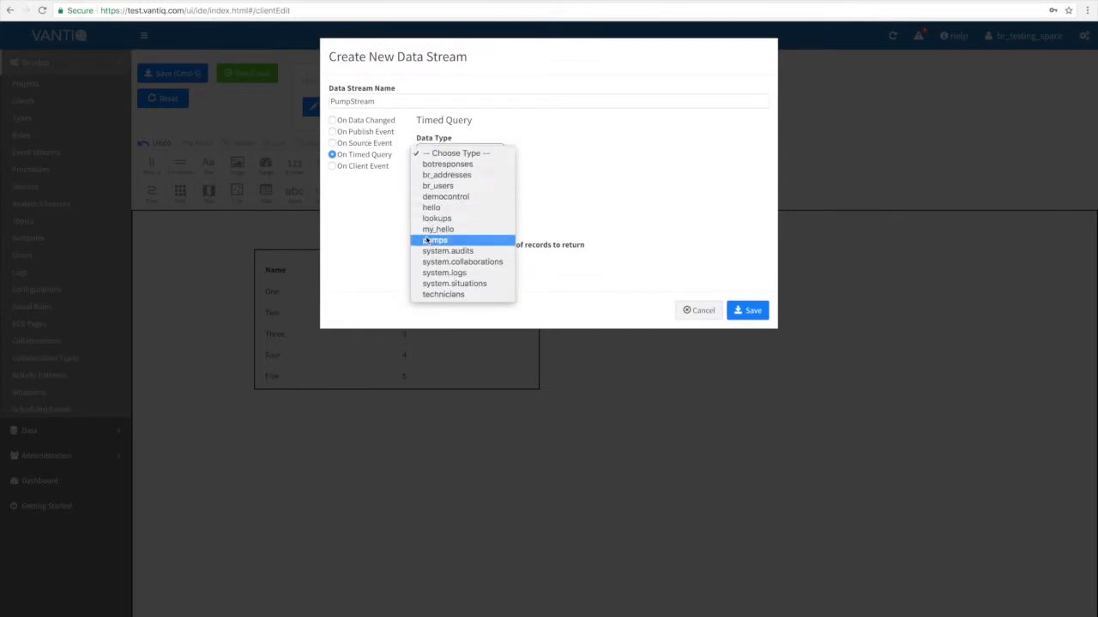
click(426, 241)
click(445, 187)
key(BackSpace)
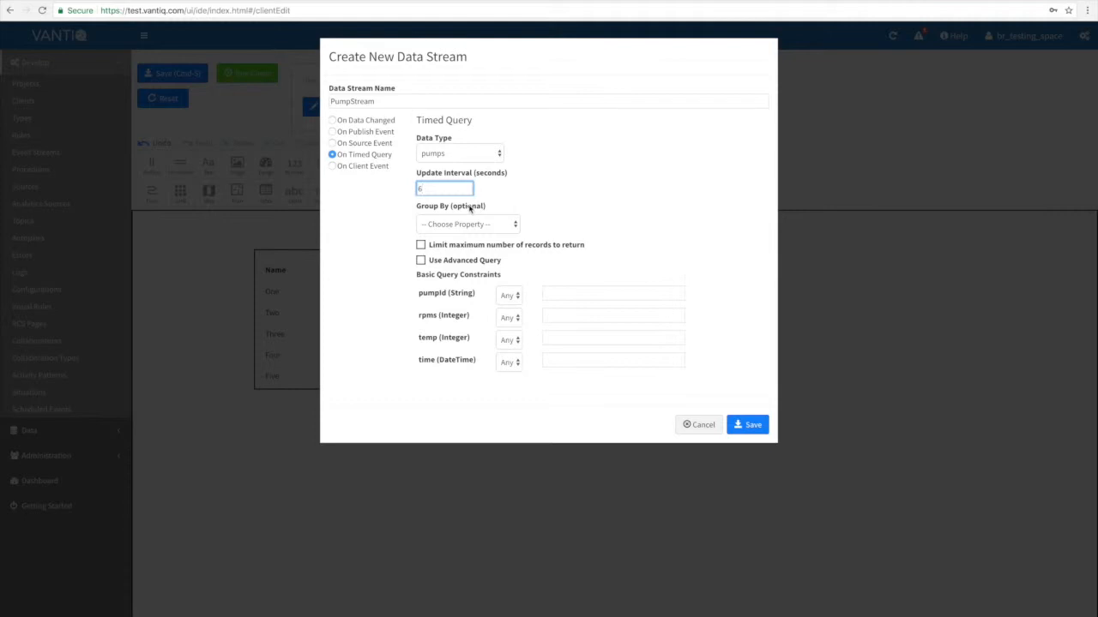
click(469, 223)
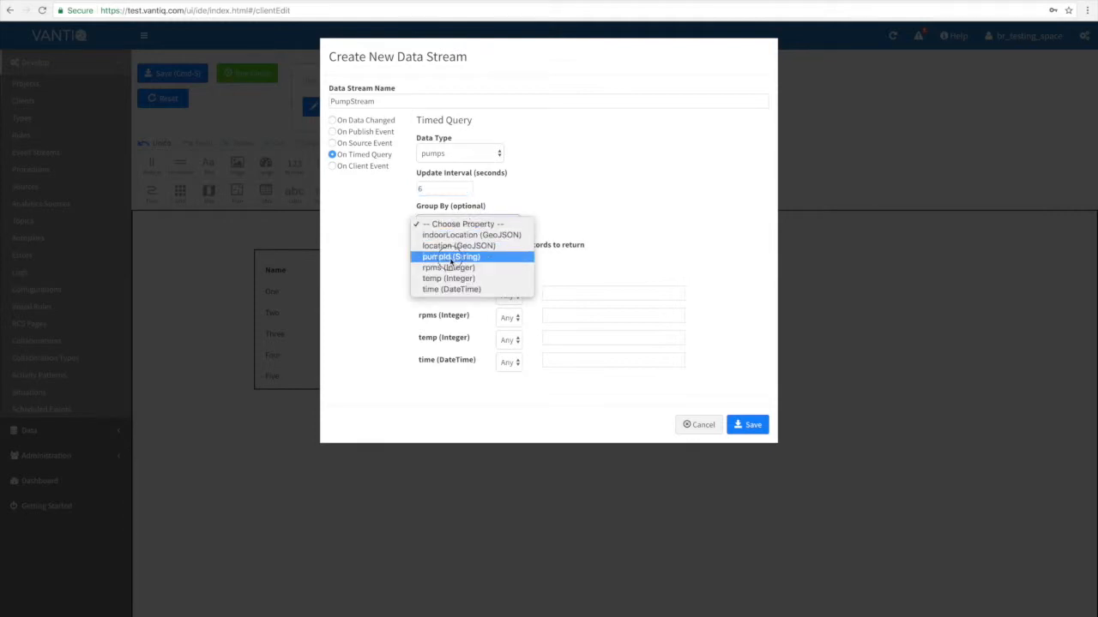
click(451, 256)
click(752, 426)
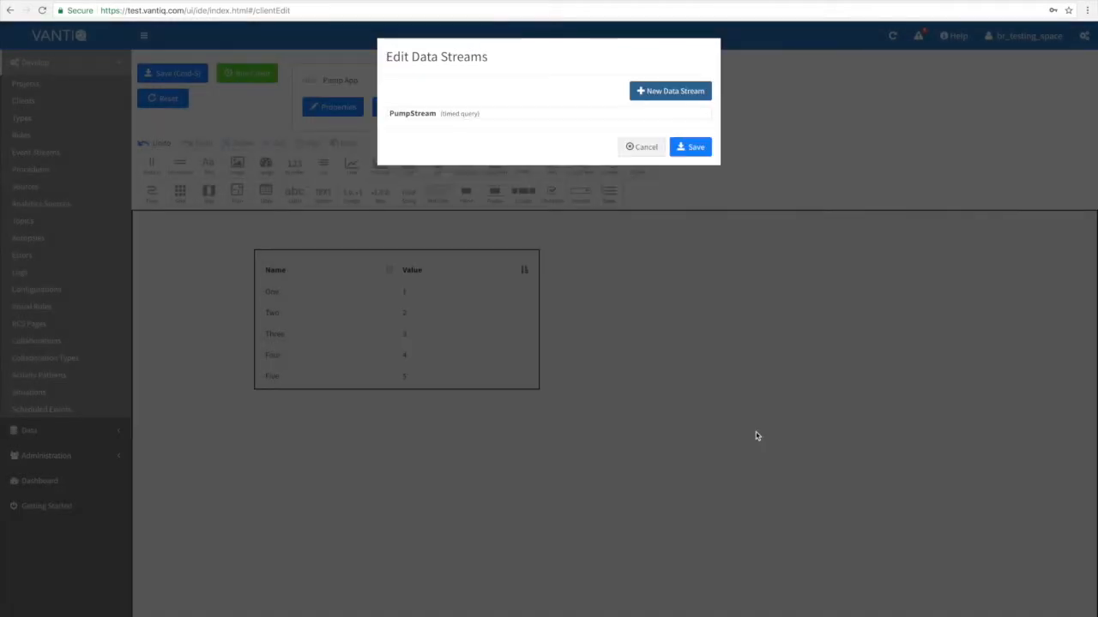
click(686, 149)
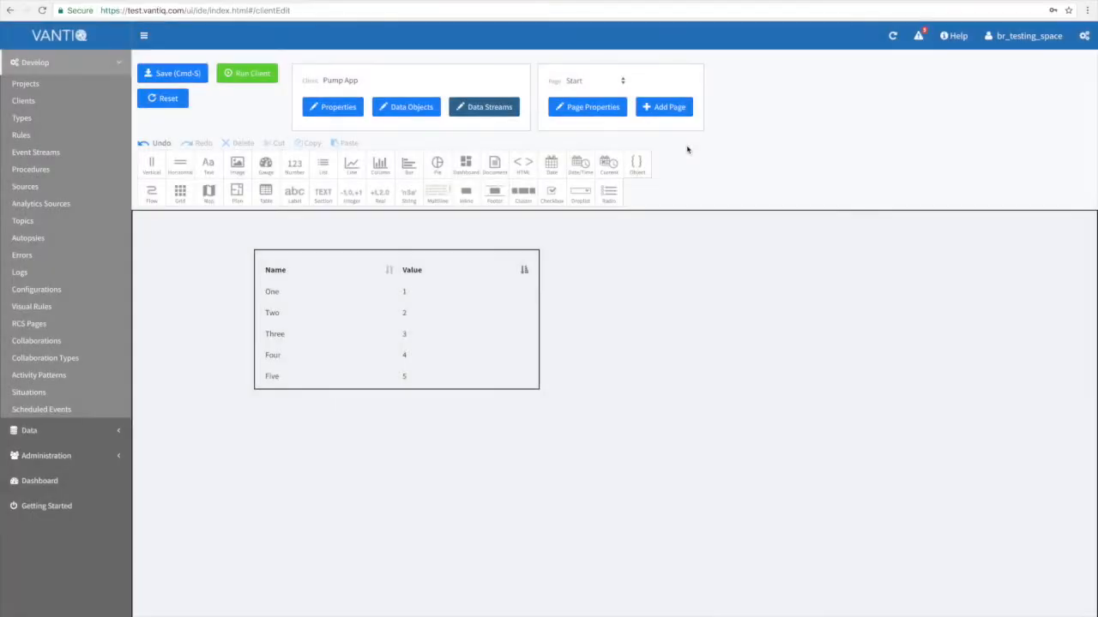
Set the data table's data stream to PumpStream.
click(492, 284)
click(634, 313)
click(646, 324)
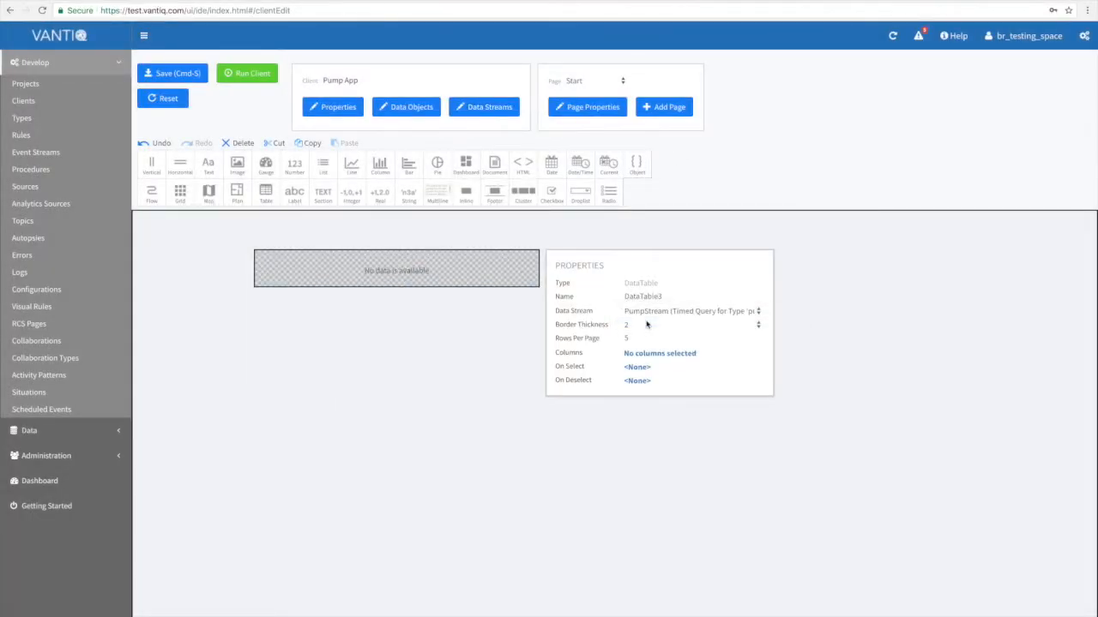
Set the data table's columns to pumpId, time, temp and rpms, and widen the table to roughly double its width.
click(648, 354)
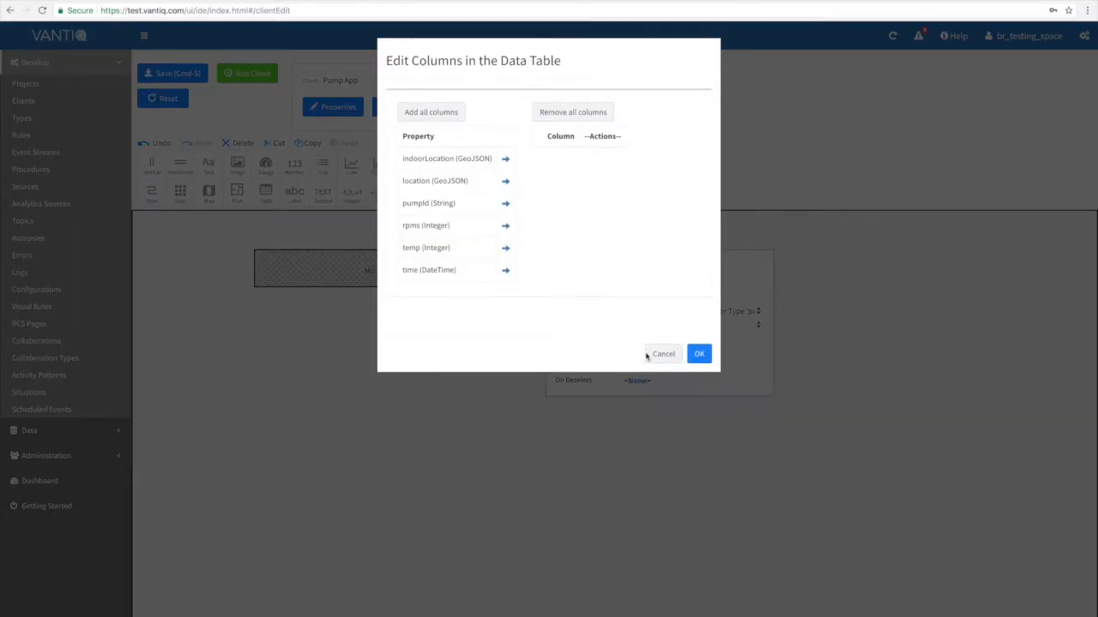
click(505, 205)
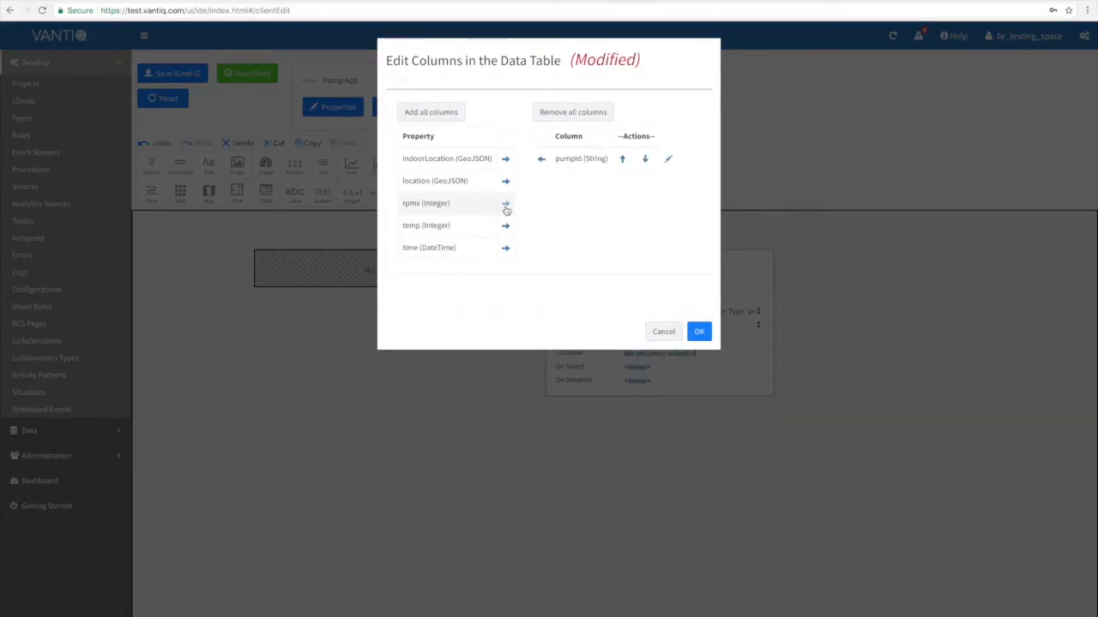
click(505, 247)
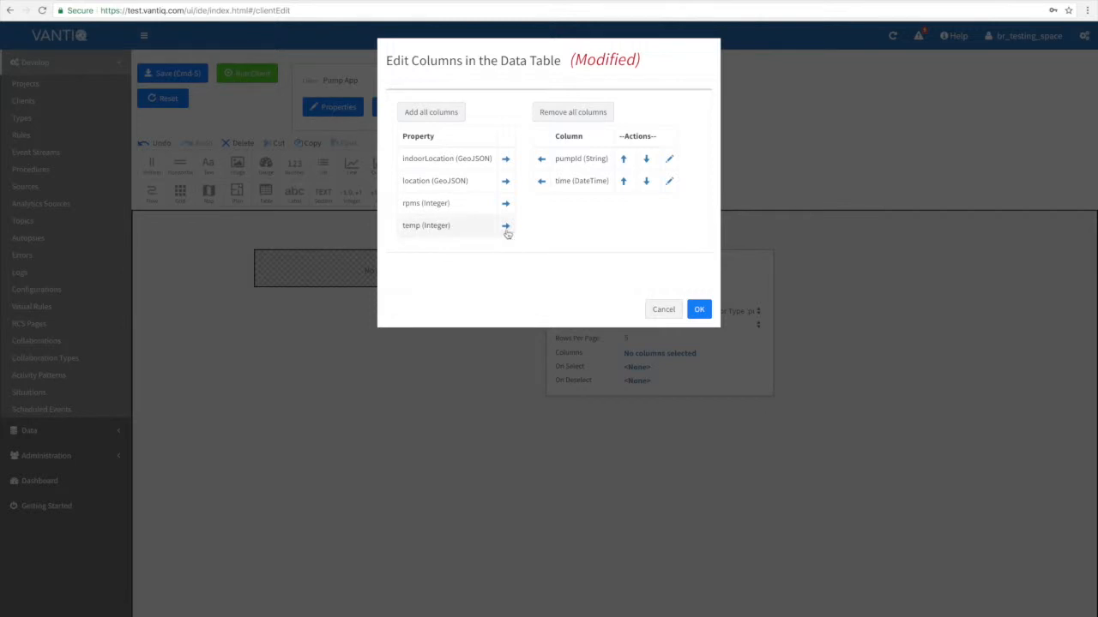
click(505, 226)
click(505, 206)
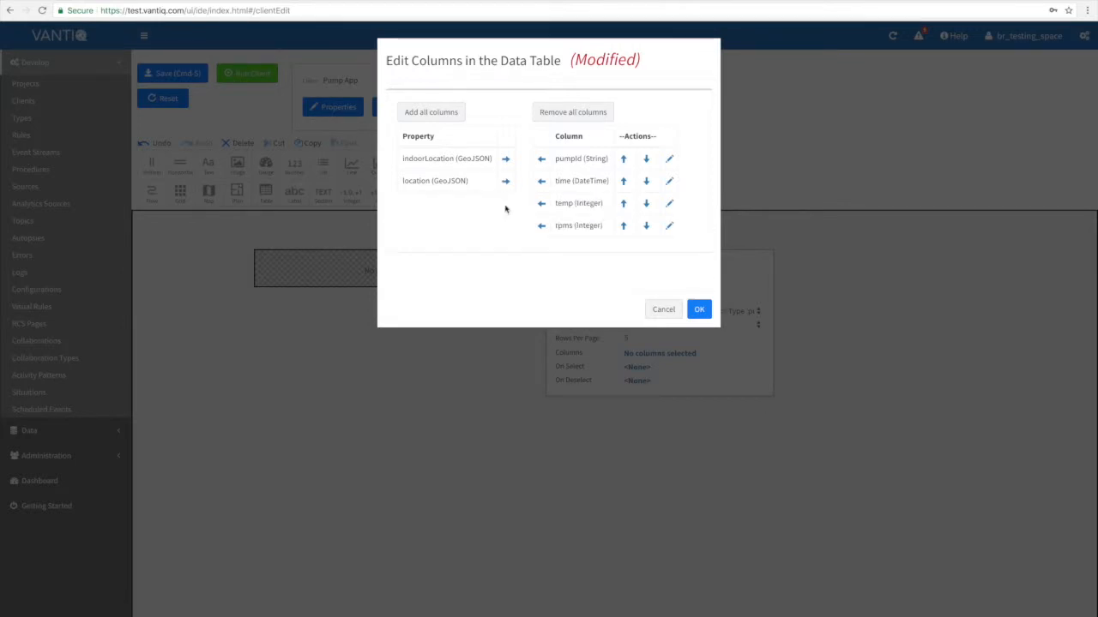
click(696, 309)
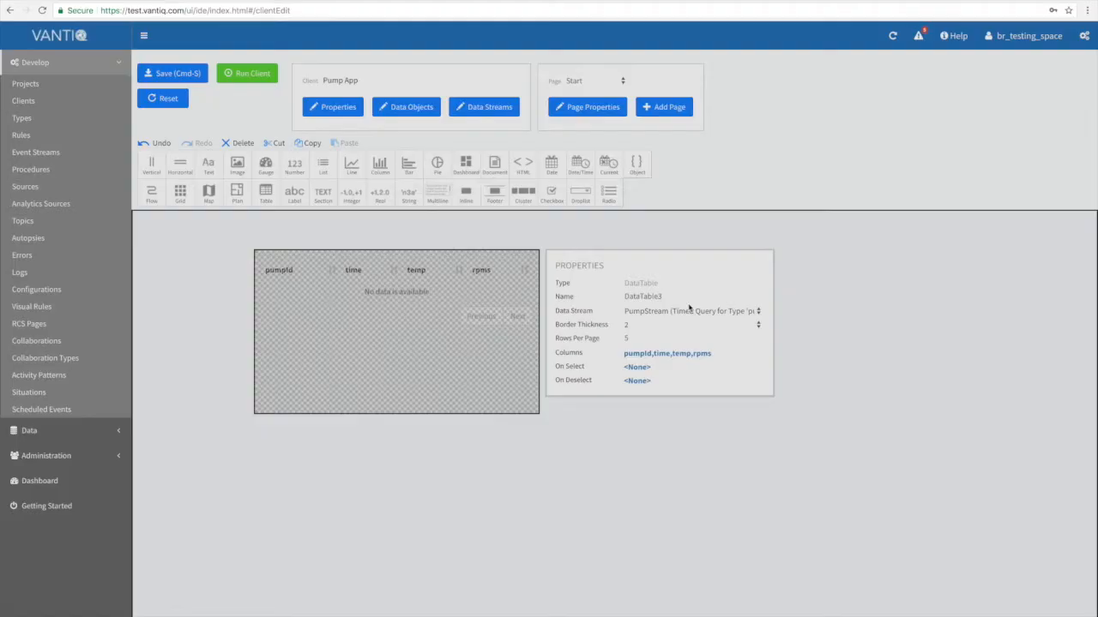
drag(540, 316, 839, 340)
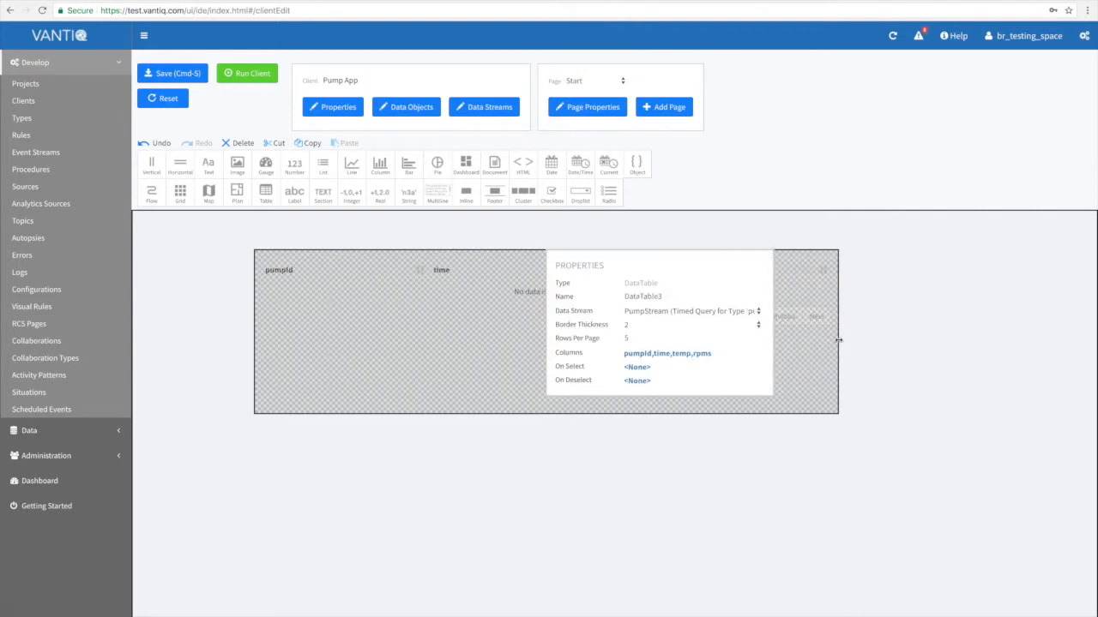
Save the client, then run Pump App to check the live data table and stop it.
click(172, 74)
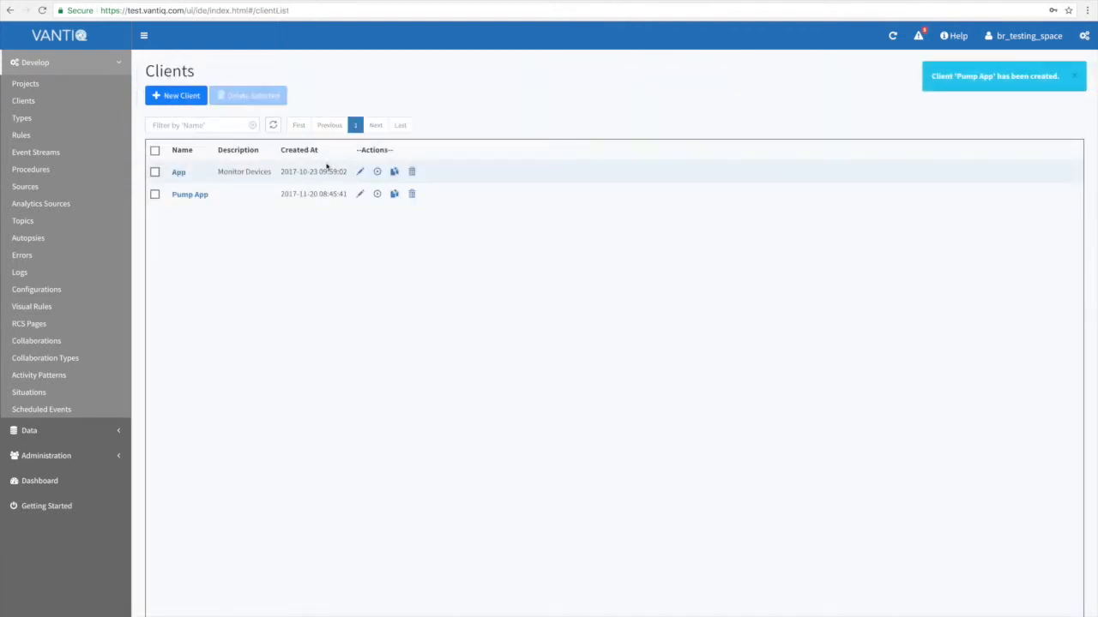
click(377, 194)
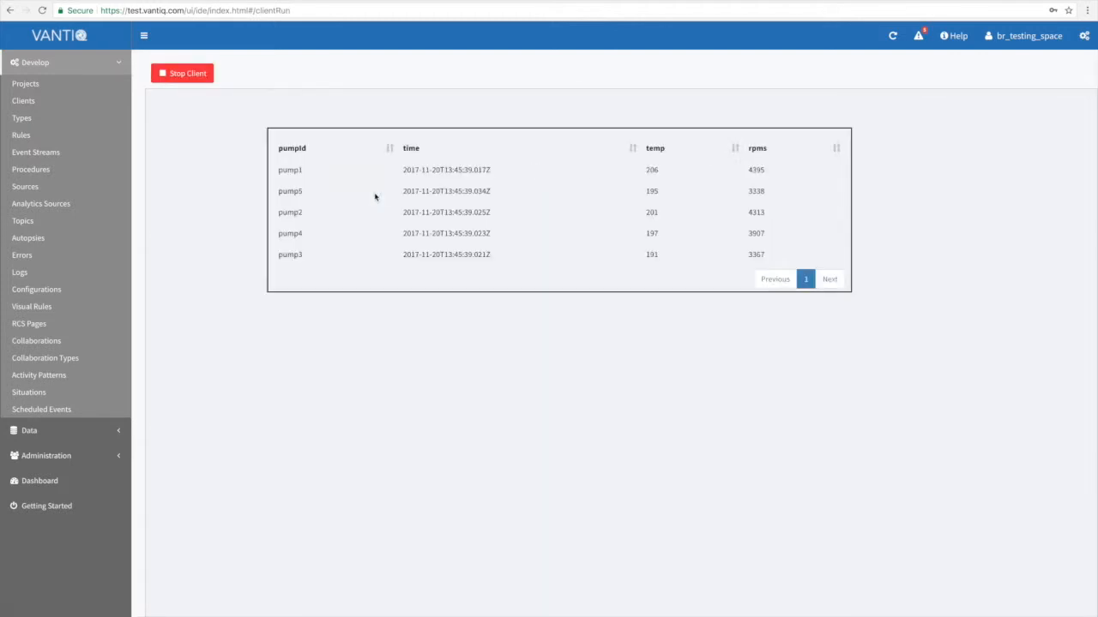
click(188, 74)
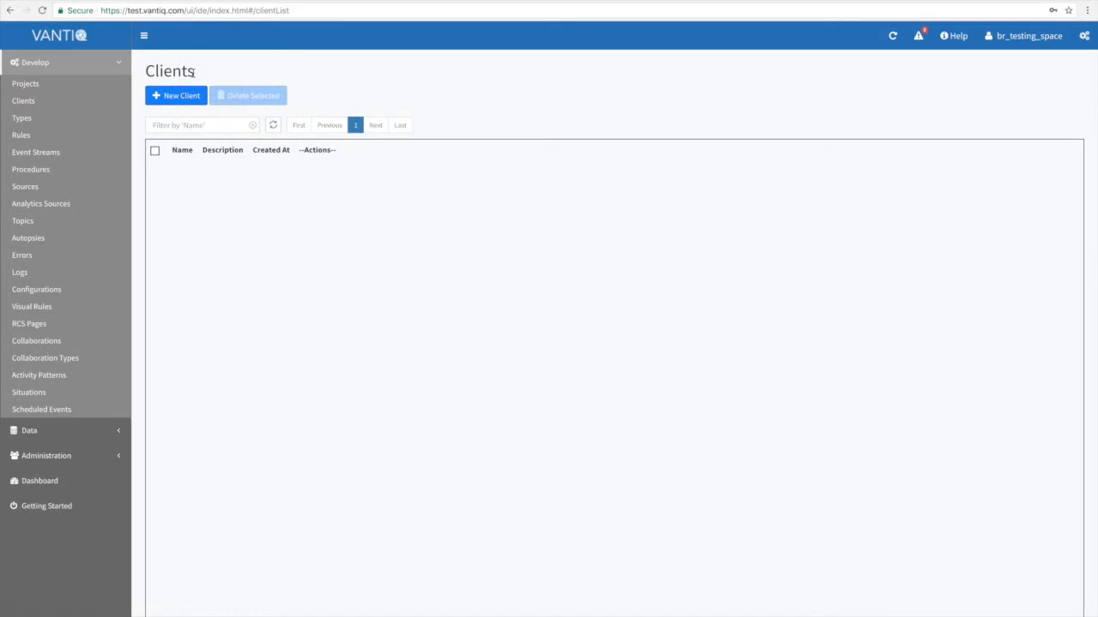
Reopen Pump App for editing and place a horizontal layout holding a column chart and a bar chart below the data table.
click(360, 193)
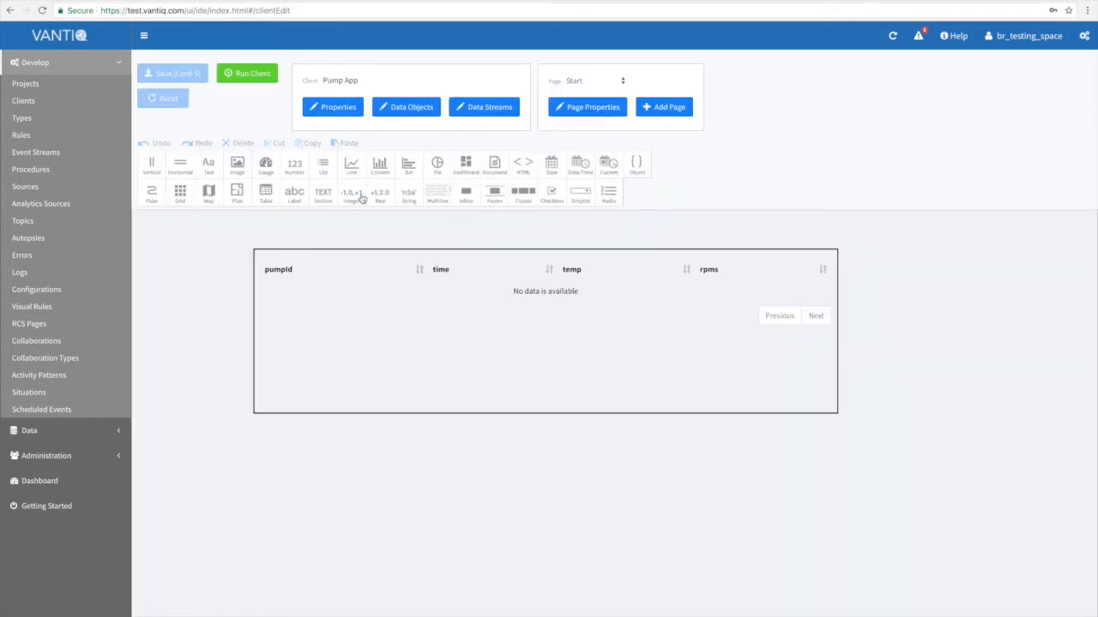
click(181, 164)
drag(181, 163, 279, 452)
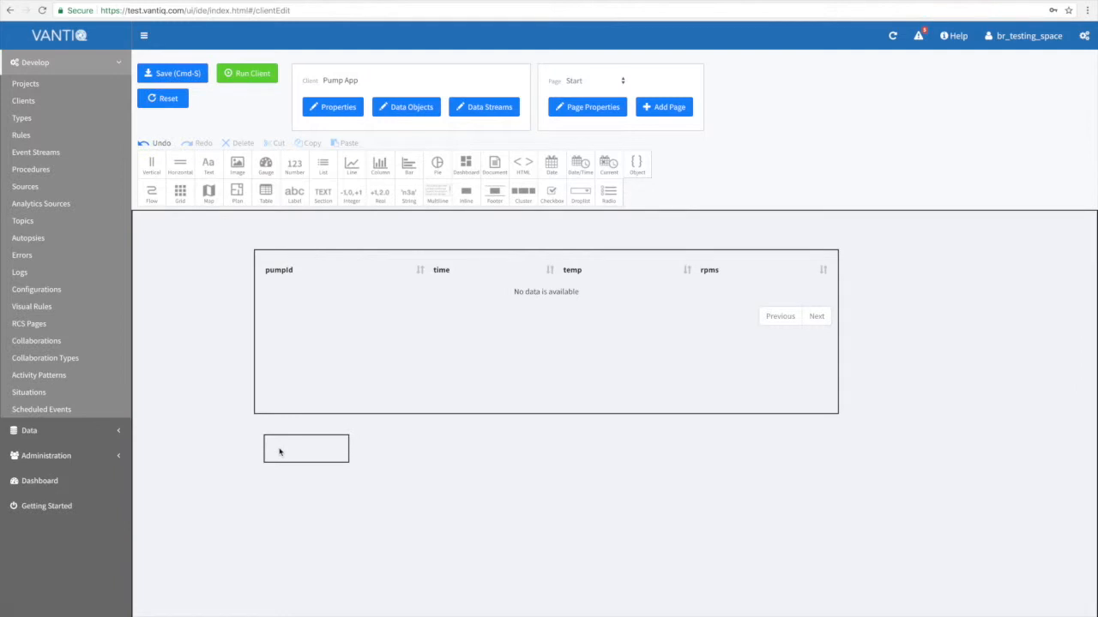
drag(380, 166, 291, 449)
drag(408, 163, 502, 486)
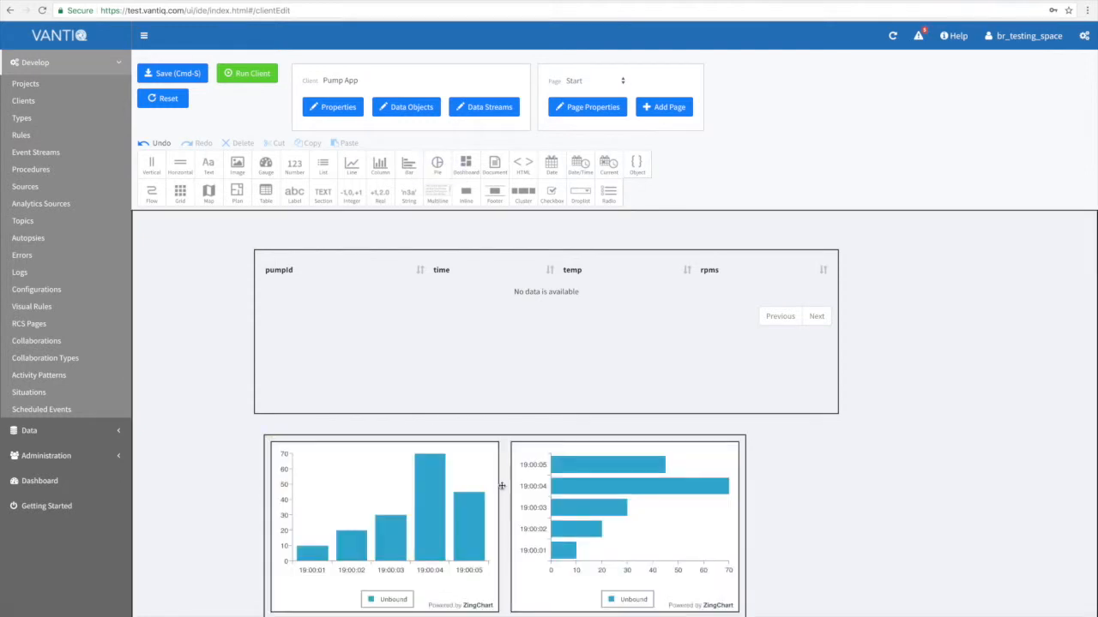
Bind the column chart to PumpStream with pumpId as the X-axis property and rpms as the Y-axis property.
click(445, 483)
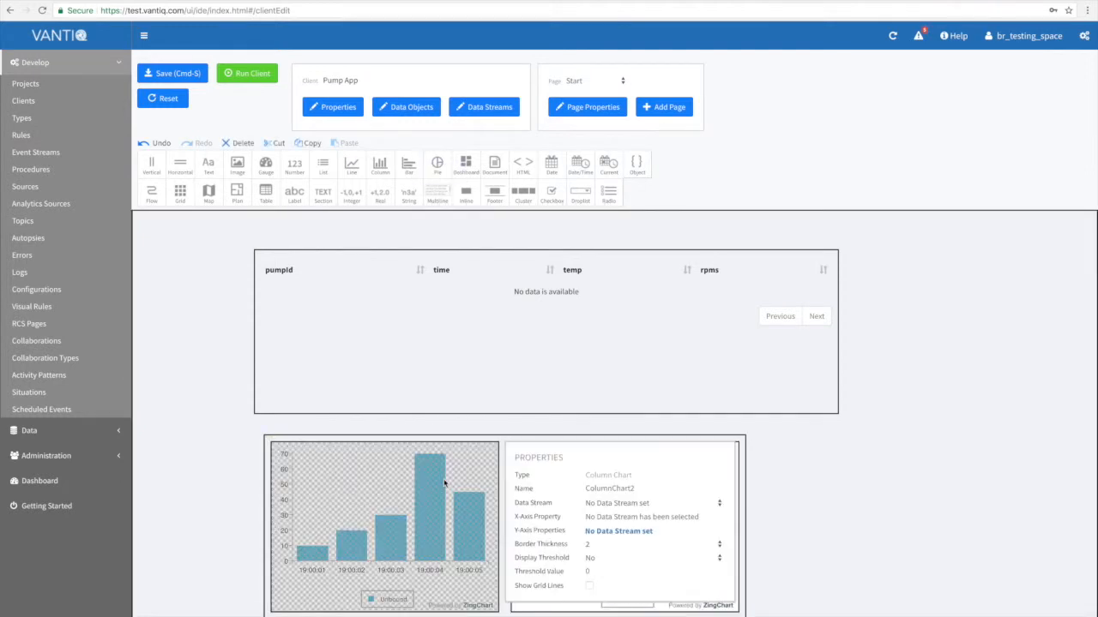
click(635, 505)
click(619, 516)
click(617, 518)
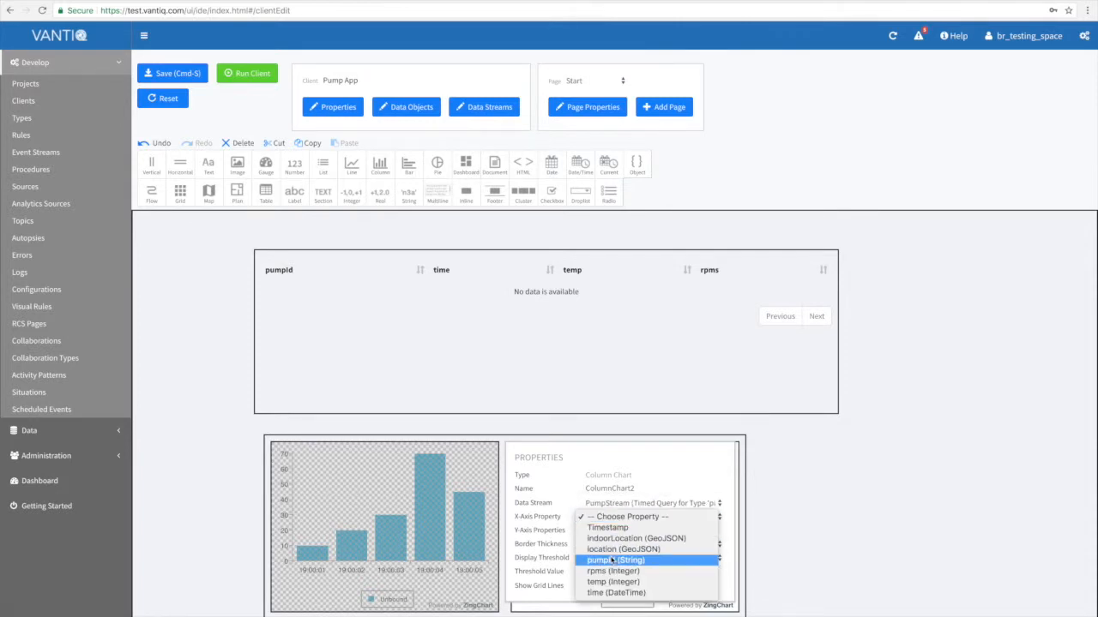
click(615, 560)
click(611, 531)
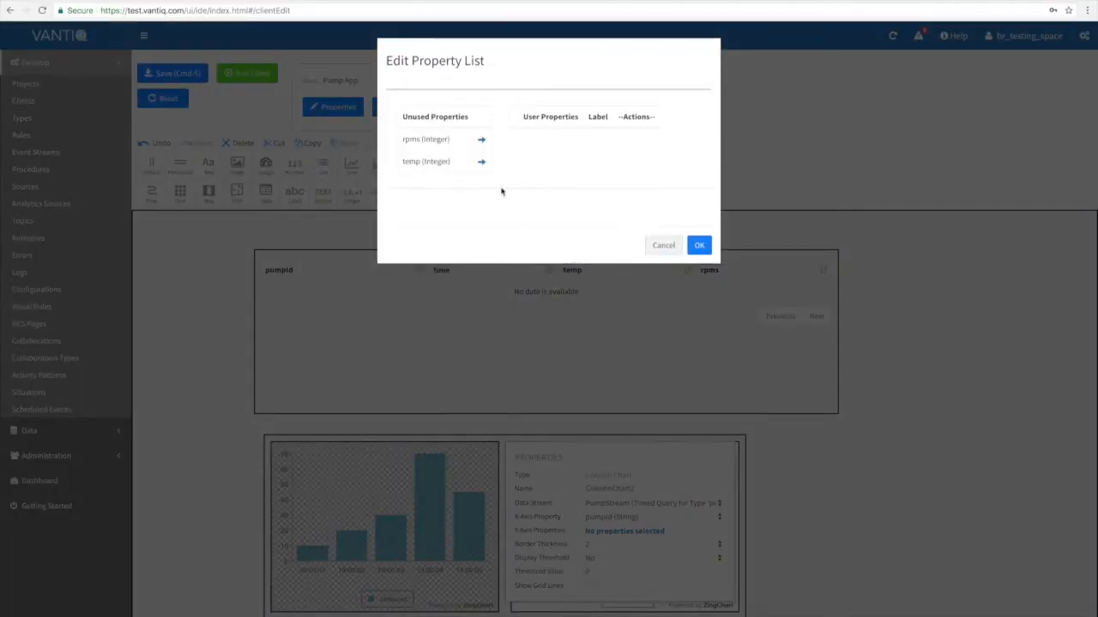
click(481, 140)
click(699, 230)
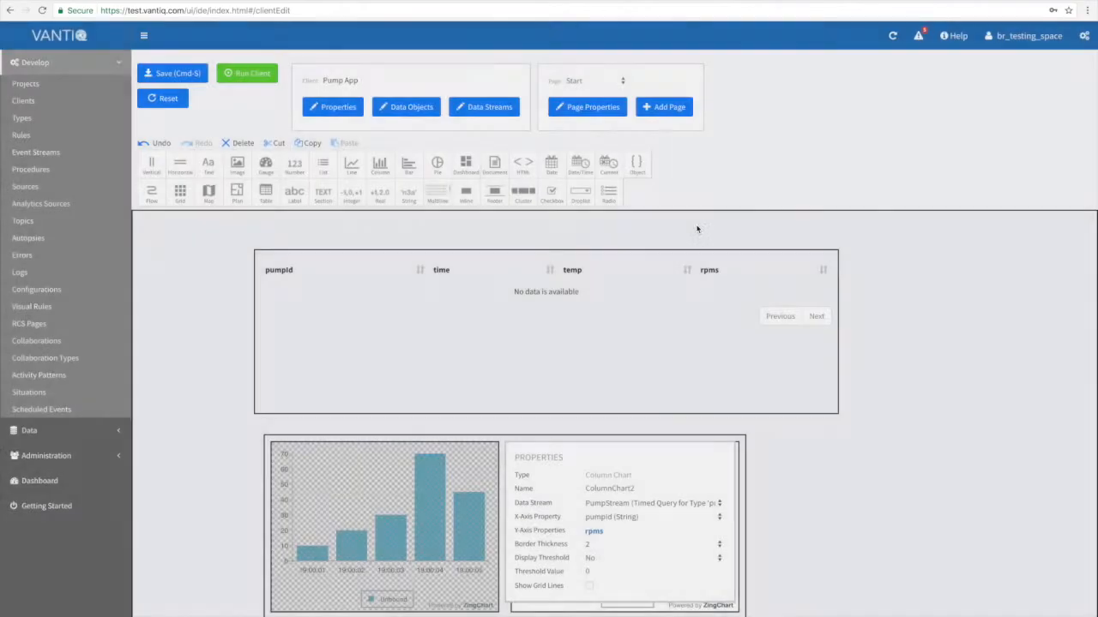
Set the column chart's threshold value to 425.
double_click(592, 573)
text(4251)
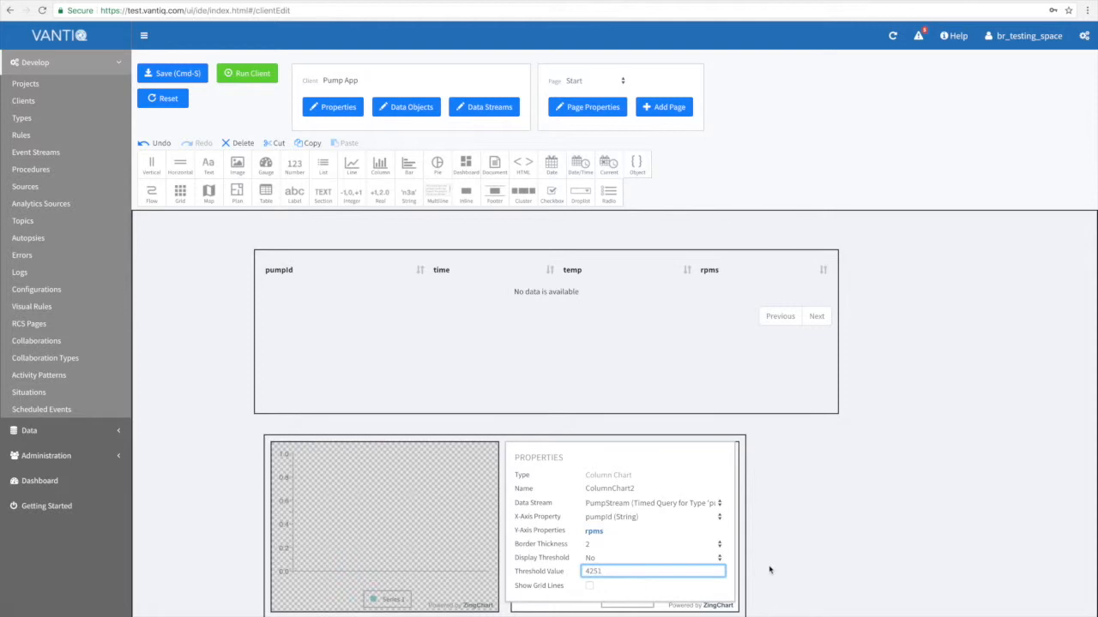
click(769, 570)
Bind the bar chart to PumpStream with temp as the X-axis property and pumpId as the Y-axis property.
click(685, 546)
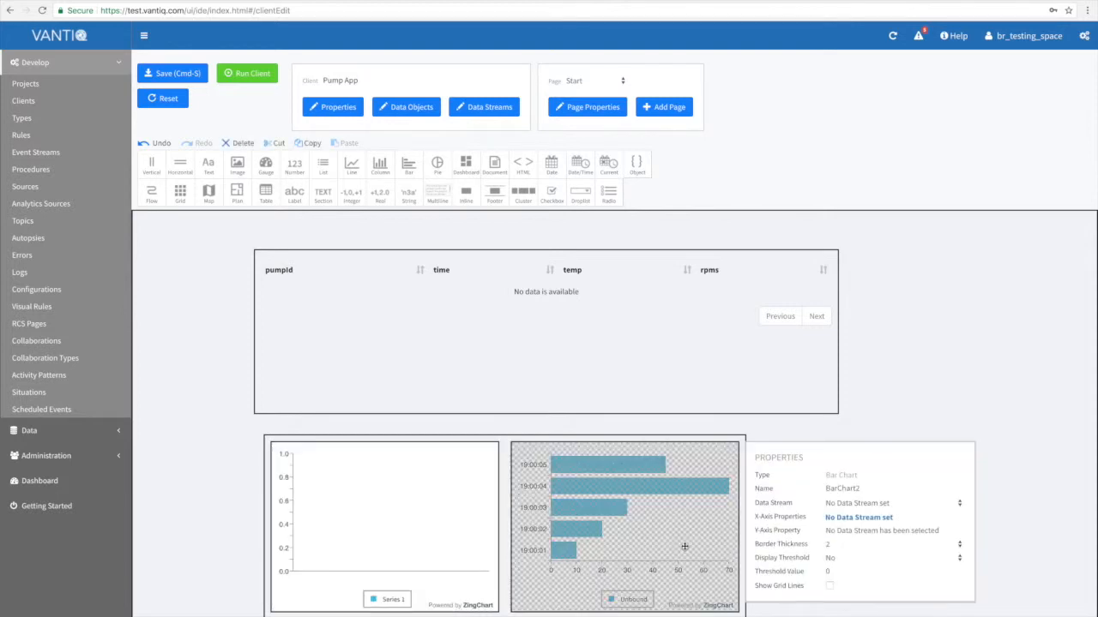
click(837, 505)
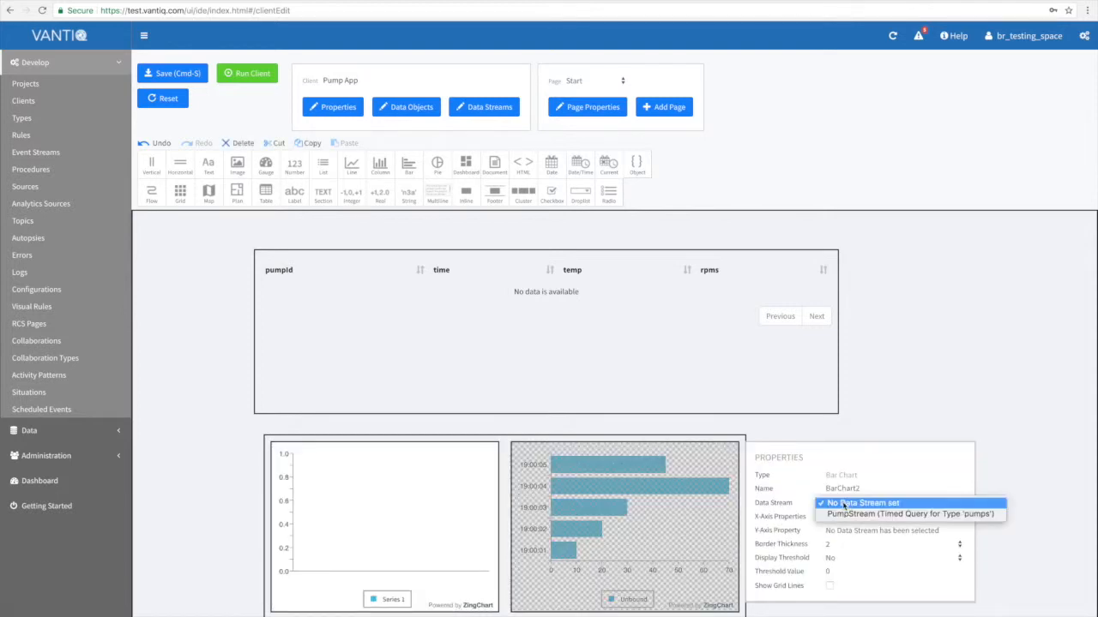
click(843, 515)
click(842, 518)
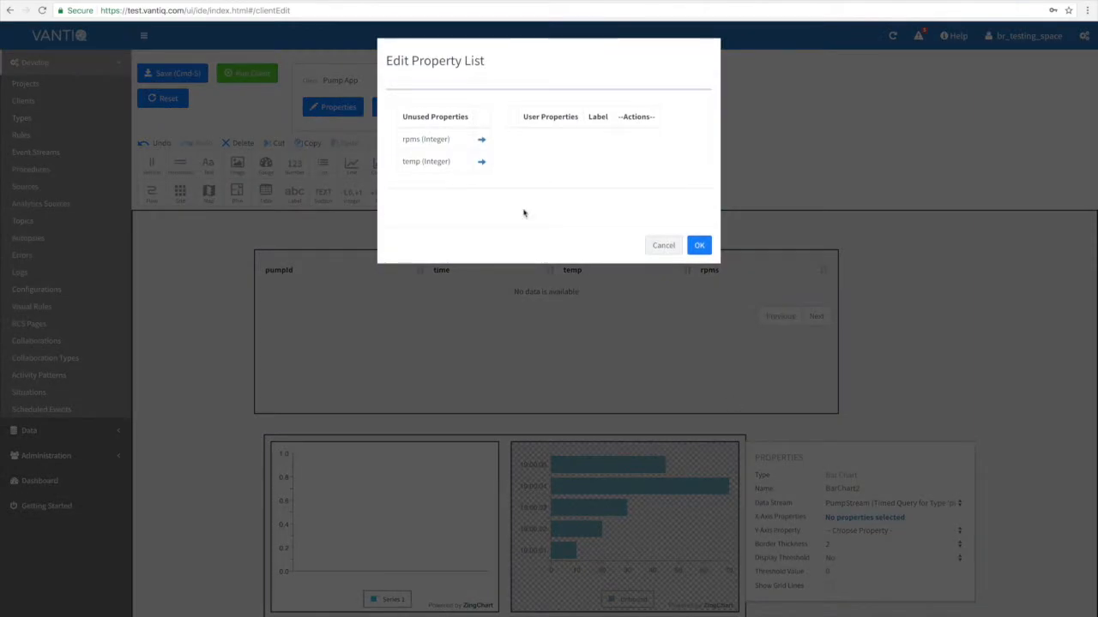
click(483, 165)
click(699, 228)
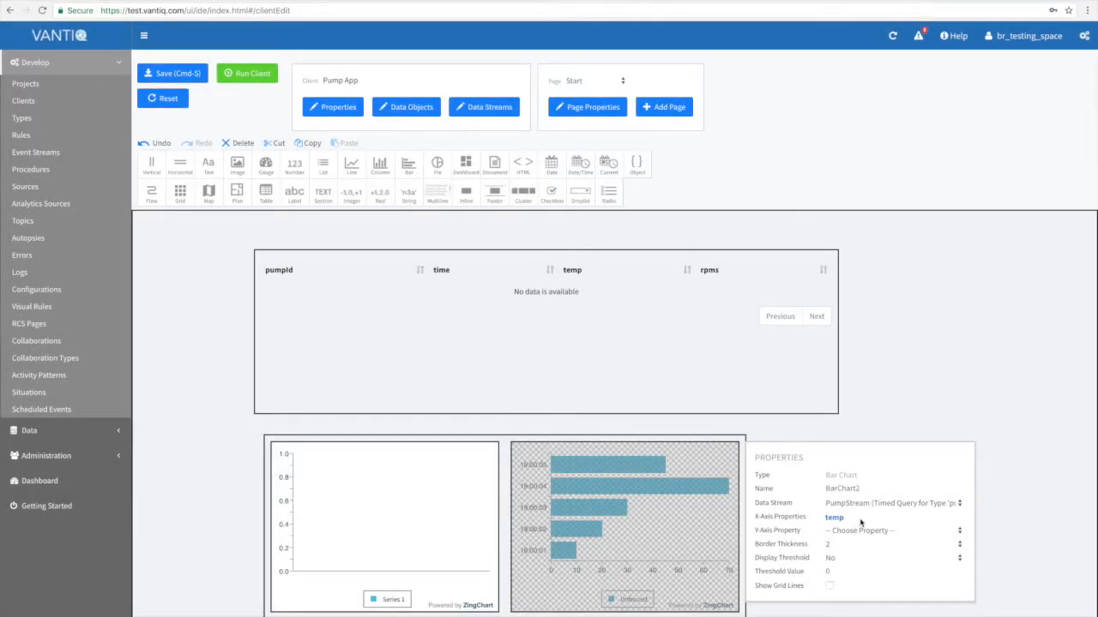
click(853, 530)
Set the bar chart's threshold value to 199.
click(834, 572)
click(835, 571)
text(199)
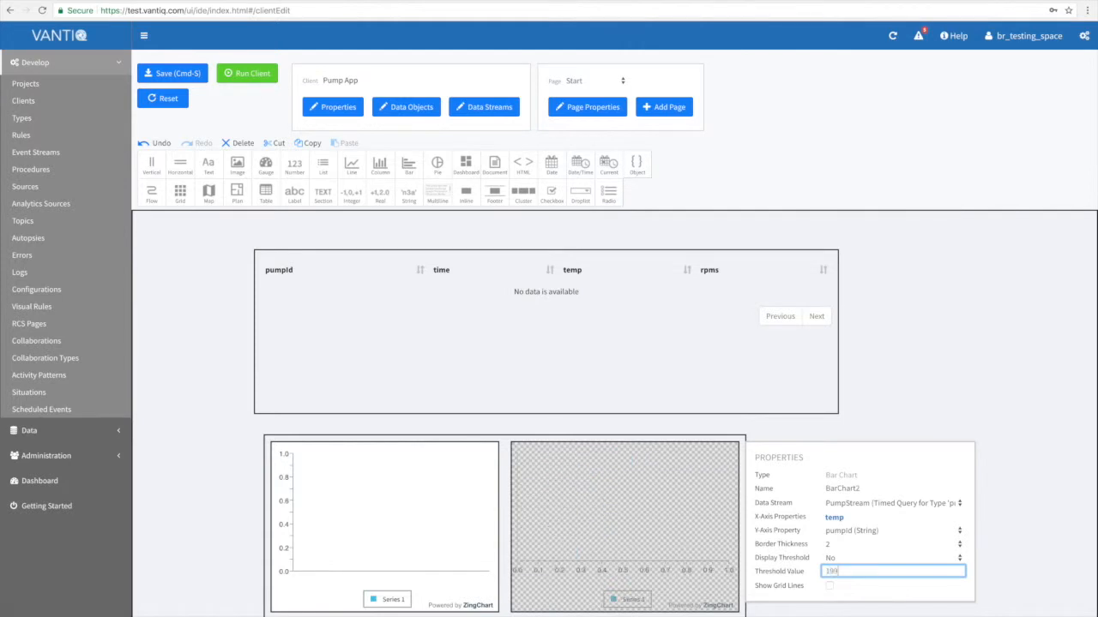
click(1008, 560)
Save the client and run Pump App to view the table and both charts.
click(175, 74)
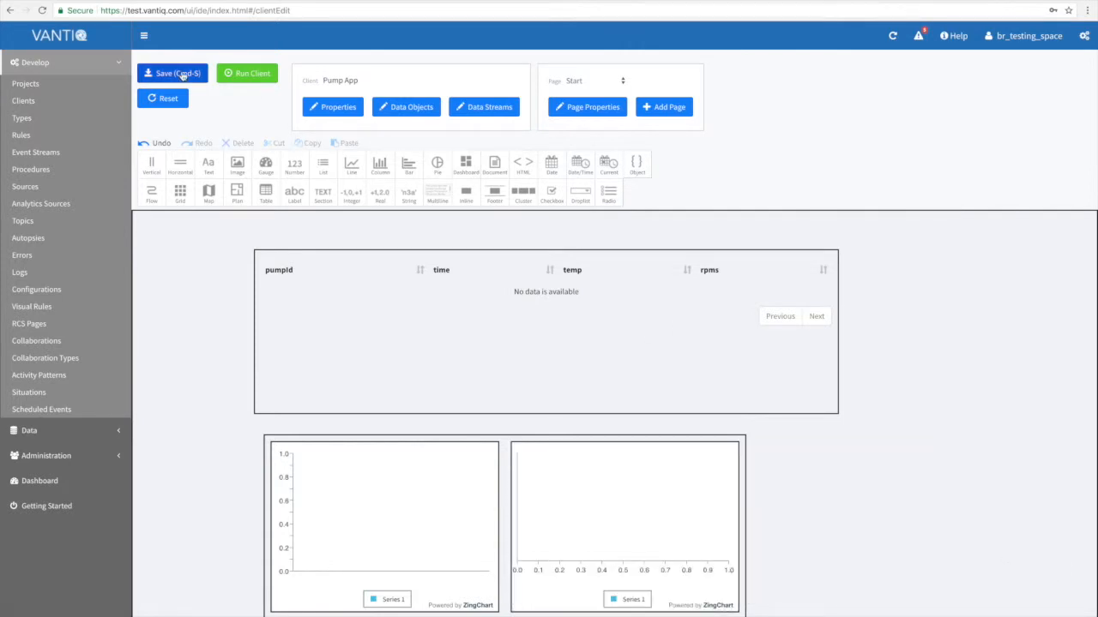
click(377, 194)
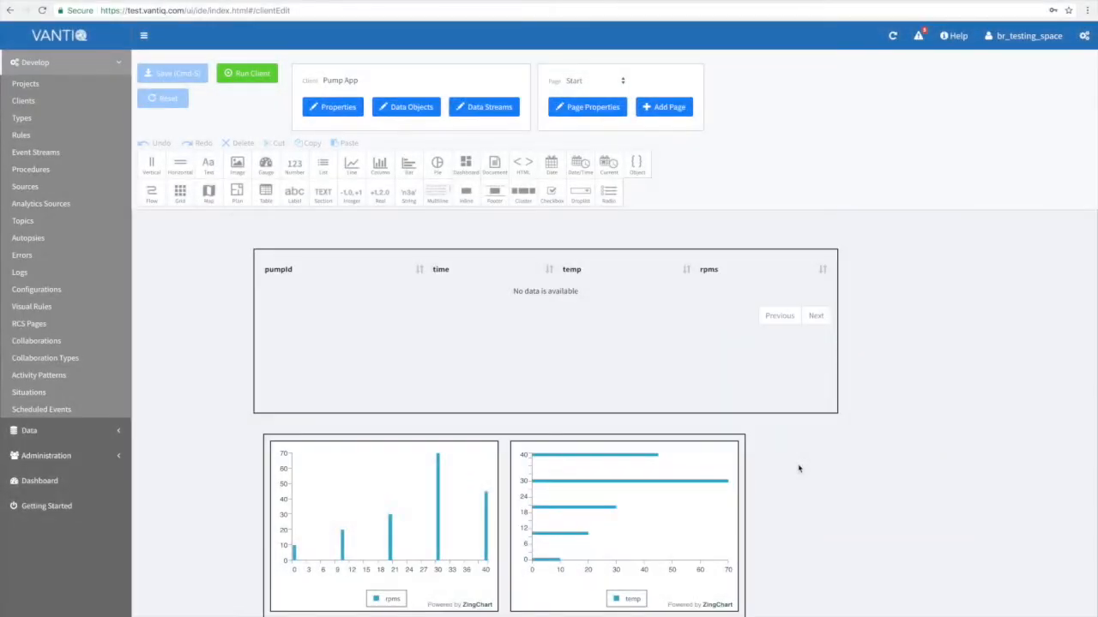
Give the data table the On Select script client.goToPage("PumpDetail", extra);.
click(612, 344)
click(933, 367)
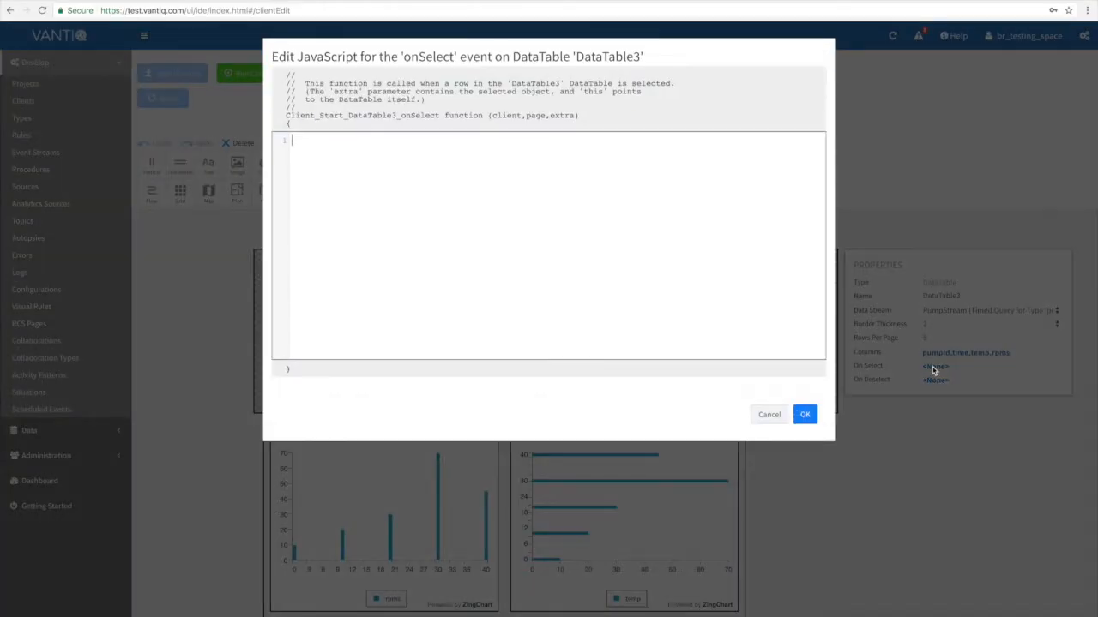
text(client.goToPage)
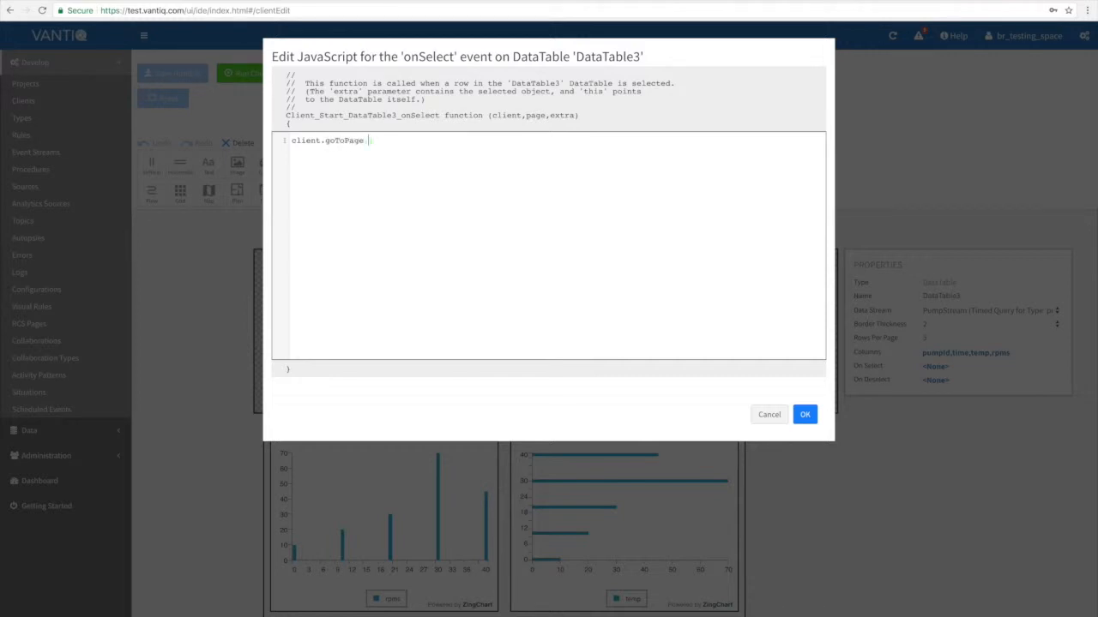
text(("PumpDetail", extra);)
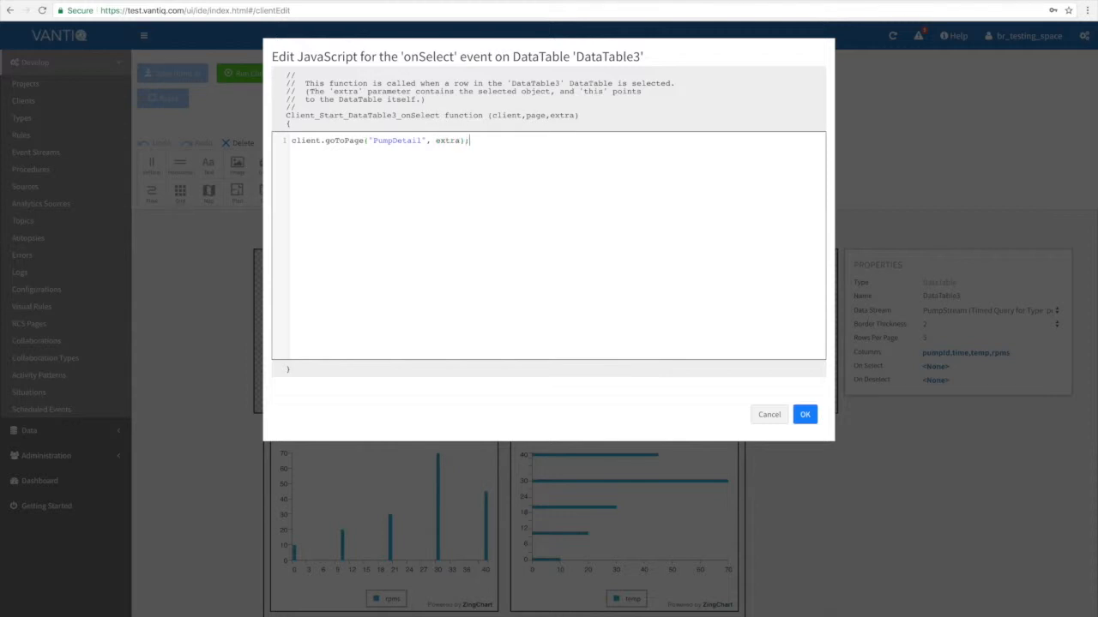
click(805, 415)
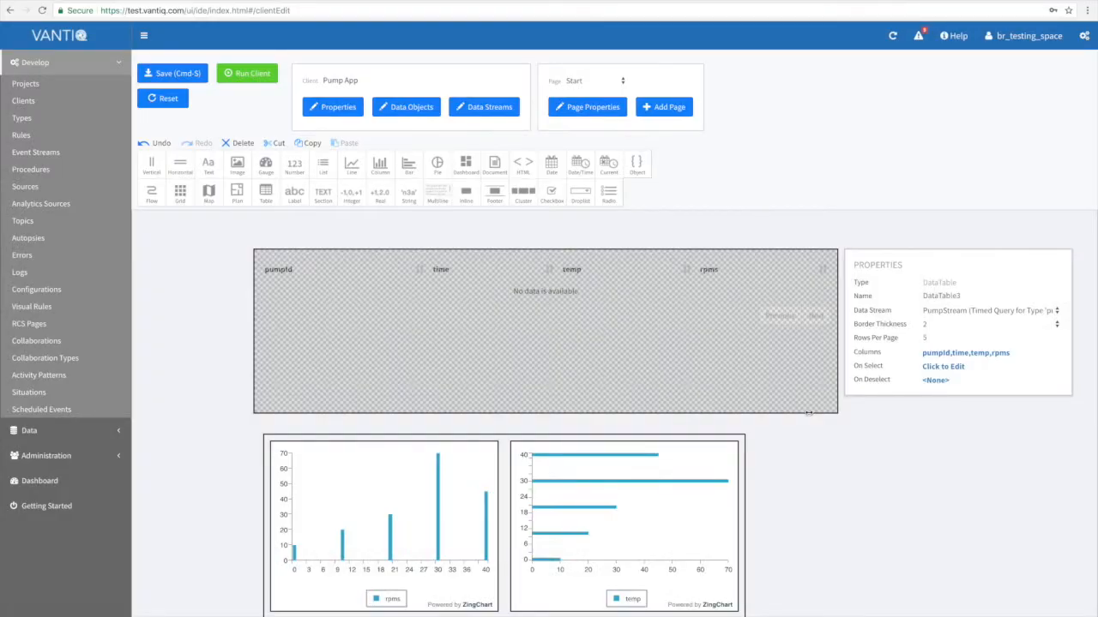
Add a new page to the client and name it PumpDetail.
click(664, 109)
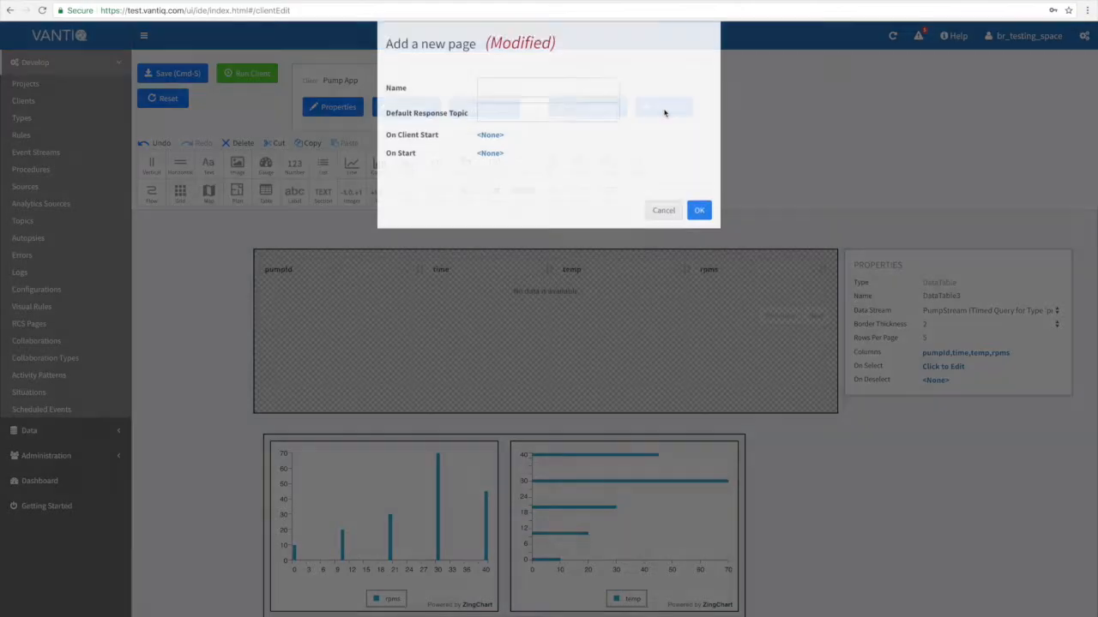
click(546, 107)
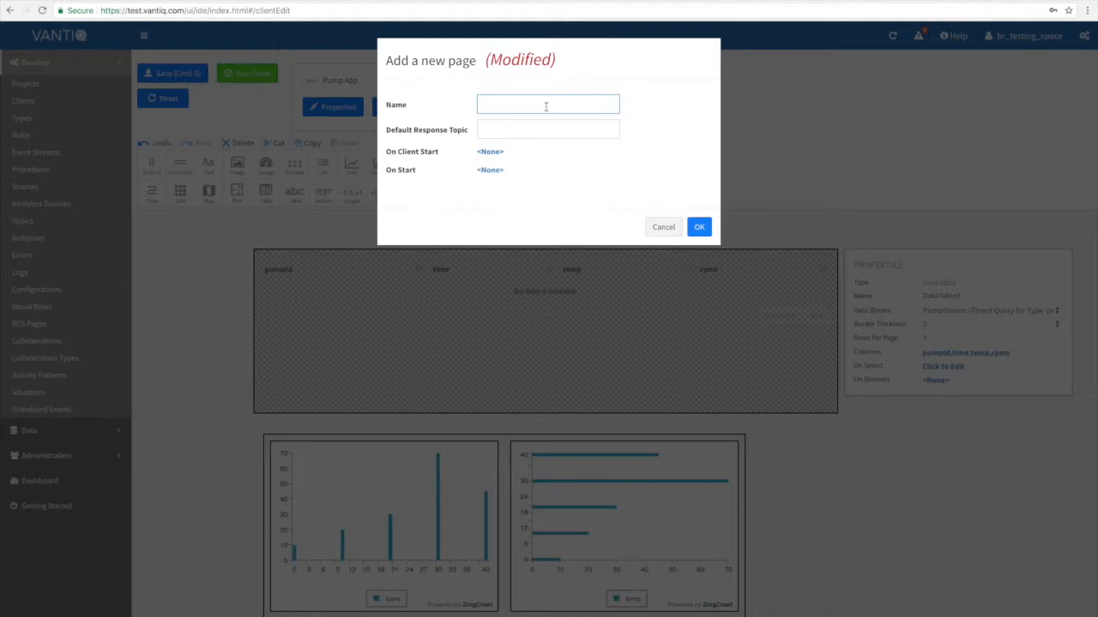
text(PumpDetail)
In the new page's On Start script, comment "adjust the query", assign client.getDataStreamByName("PumpStream") to ds and newTimedQueryParameters() to p.
click(491, 171)
text(// a)
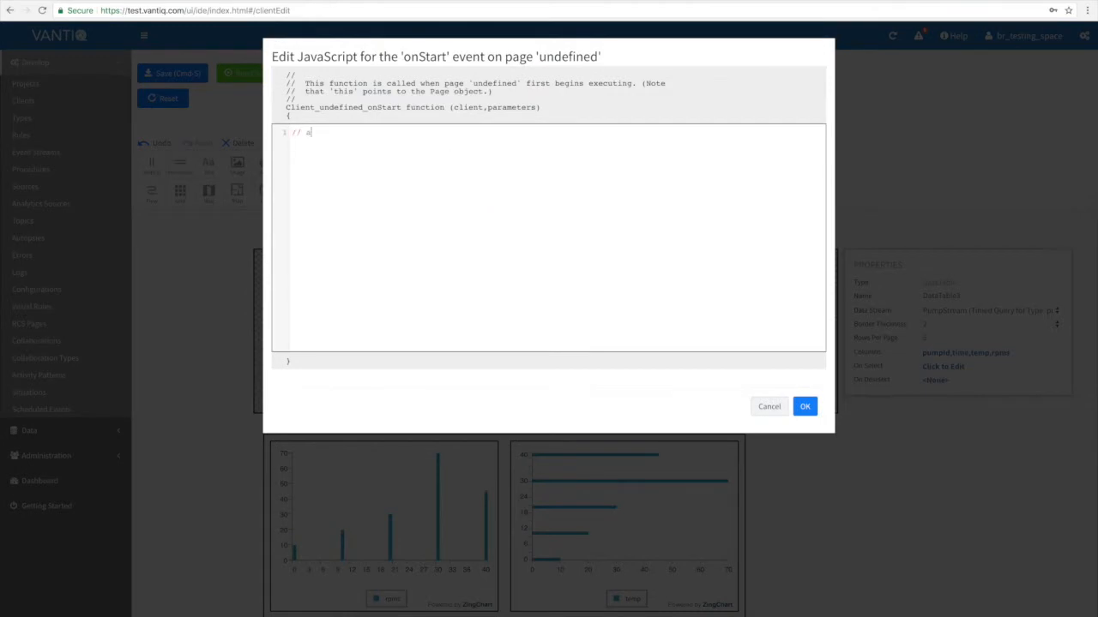
text(djust the query )
text(var ds = client.getDataStream)
text(ByName("PumpStream")
text();)
key(Return)
text(var p = newTimedQuery)
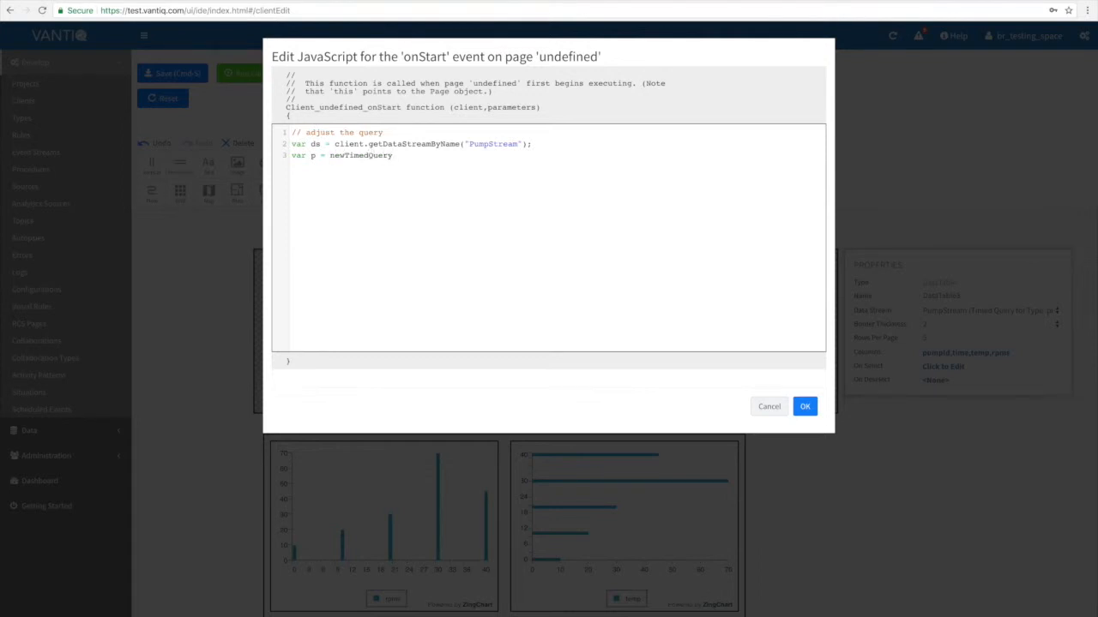
text(Parameters(p.whereClause = {pumpId: parameters.pumpId});client.modify)
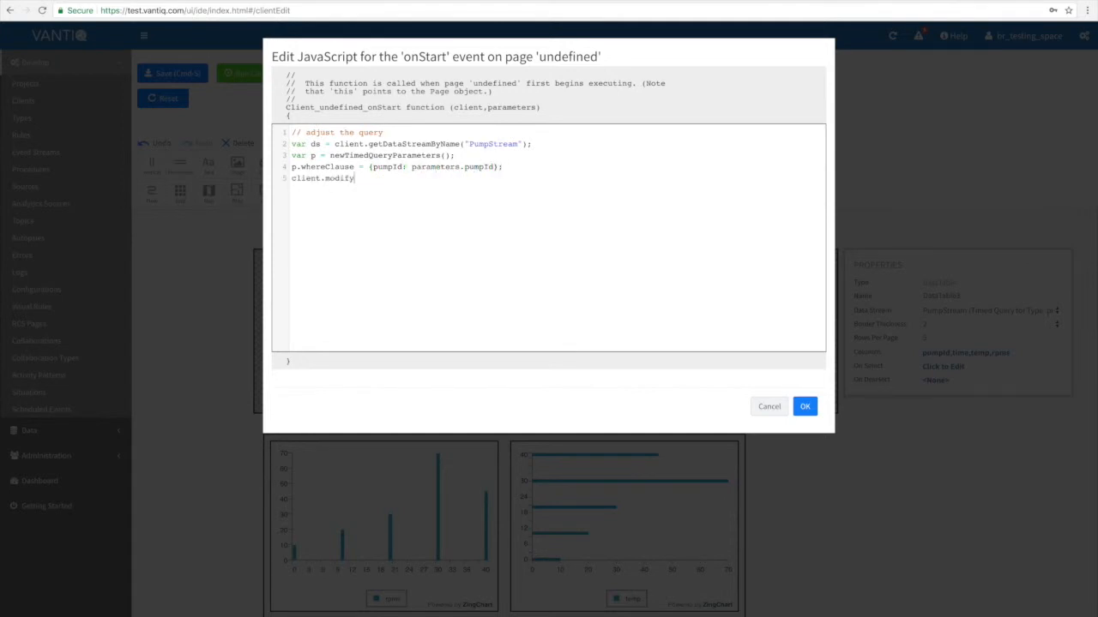
text(TimedQuery(ds,p);)
Complete the script with p.whereClause = {pumpId: parameters.pumpId}; and client.modifyTimedQuery(ds,p); and create the page.
click(805, 408)
click(699, 227)
Place a vertical and a horizontal layout on the page and fill the vertical one with two gauges, each with a text element above.
drag(151, 163, 191, 319)
drag(182, 169, 313, 318)
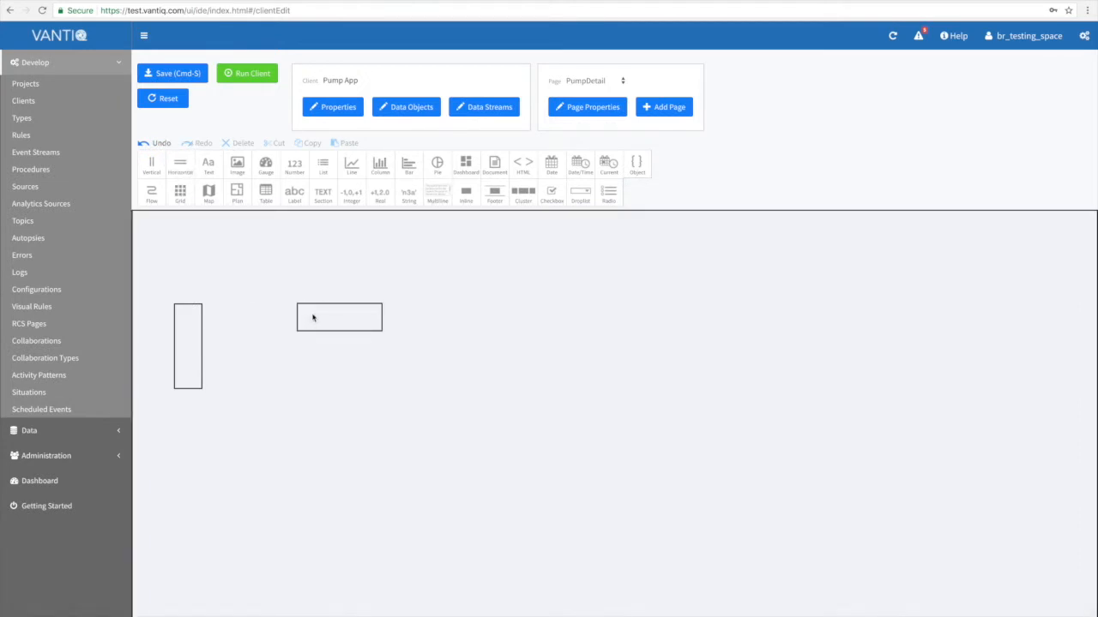
drag(265, 167, 217, 370)
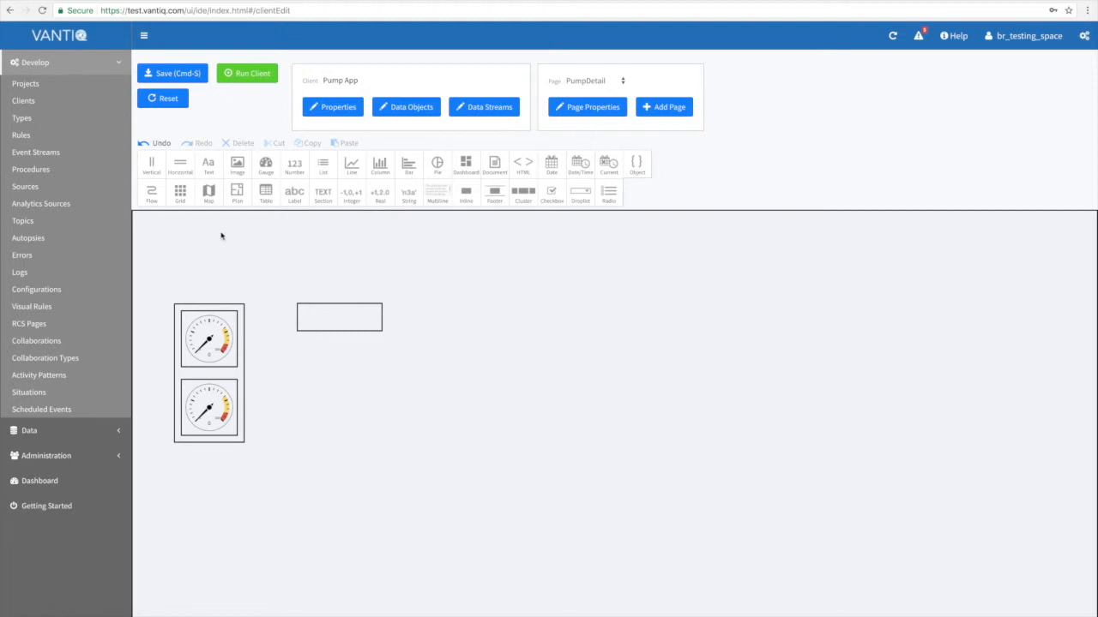
drag(209, 167, 205, 314)
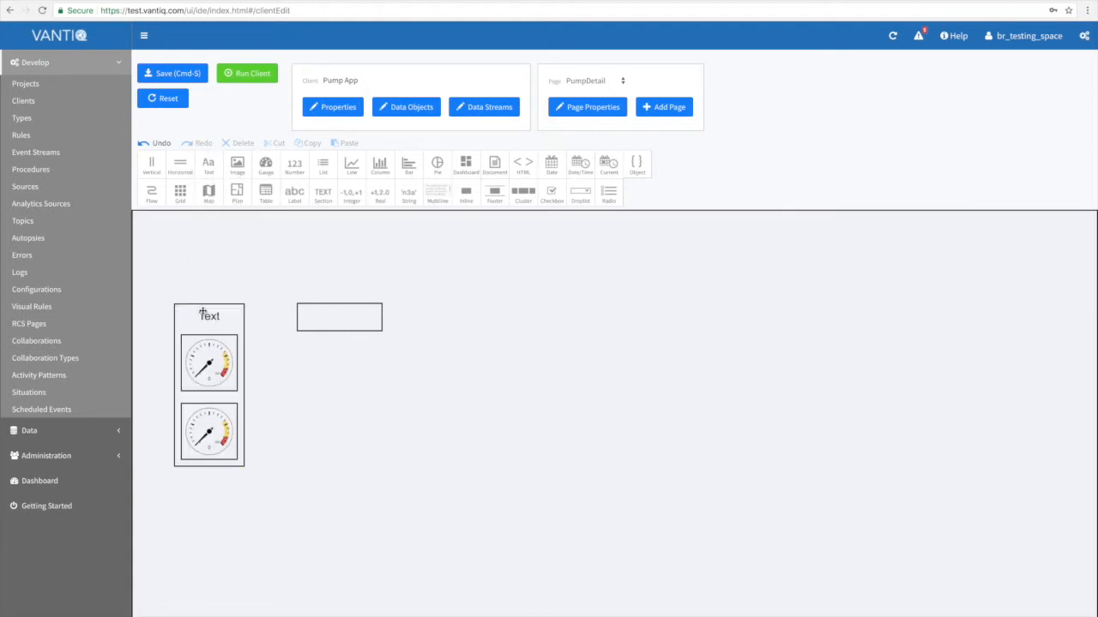
drag(211, 166, 210, 399)
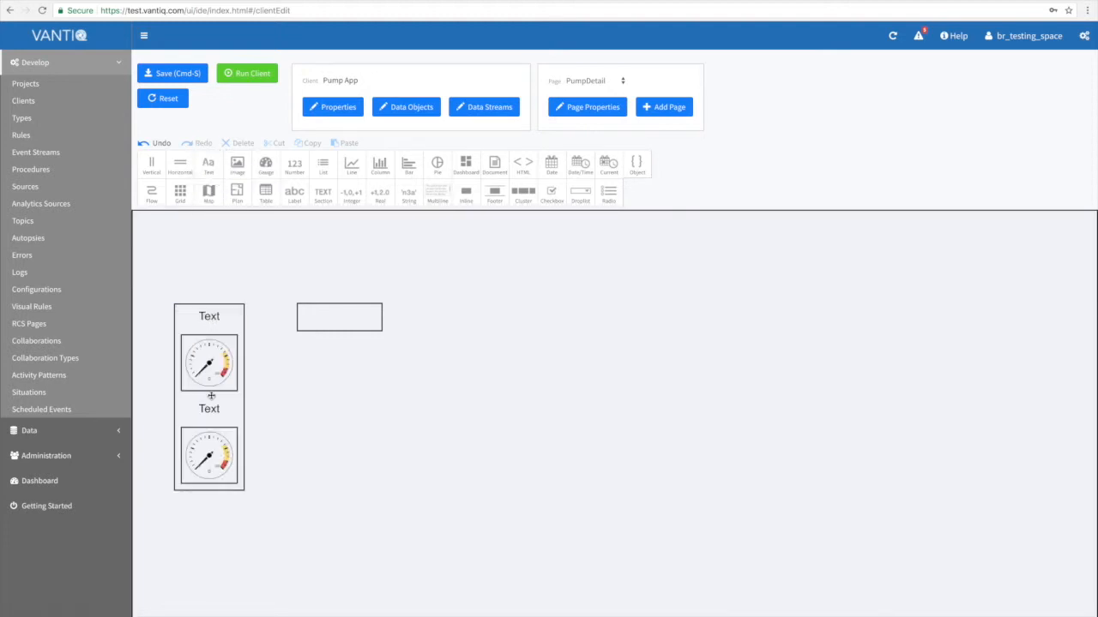
Change the text above the upper gauge to TEMP and the text above the lower gauge to RPMs.
click(212, 316)
click(302, 372)
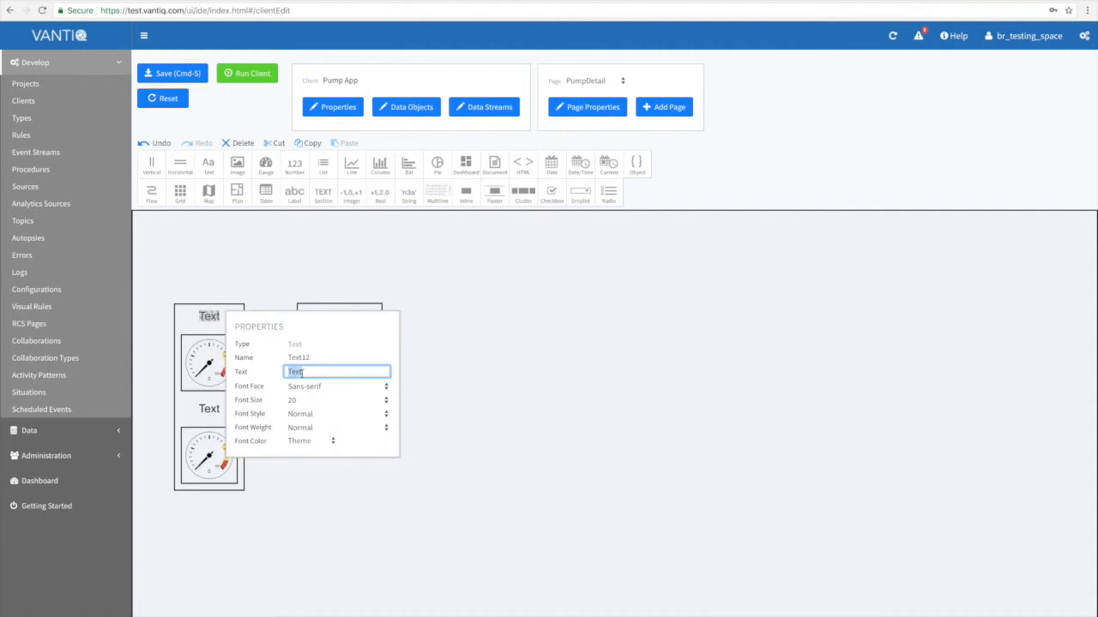
text(TEMP)
click(209, 408)
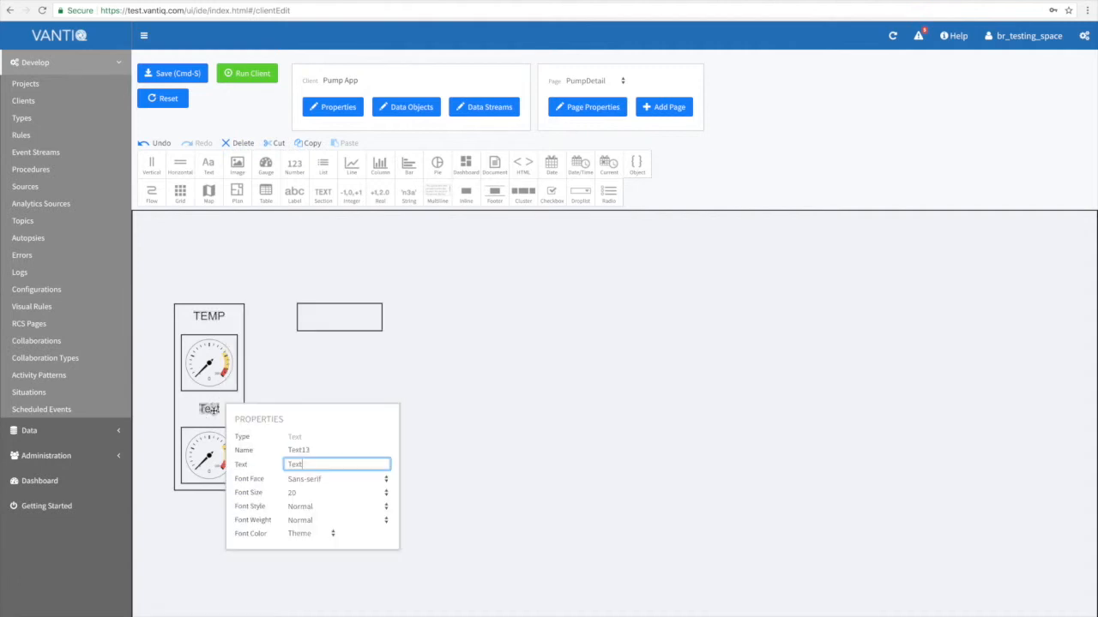
double_click(296, 464)
text(RPMs)
Bind the TEMP gauge to the PumpStream data stream and its temp (Integer) property.
click(209, 363)
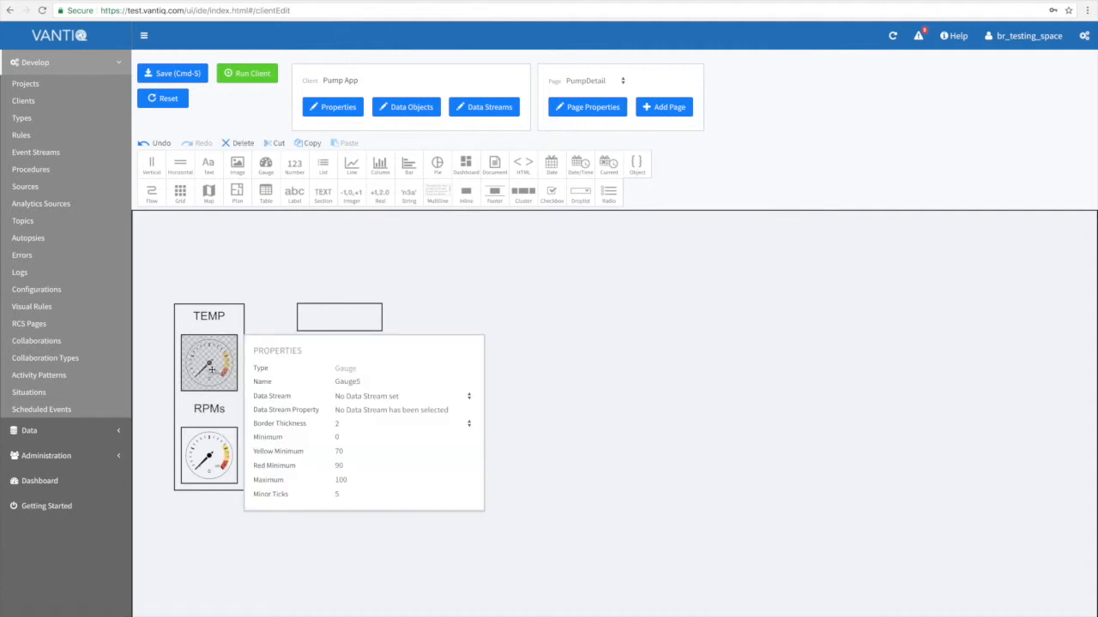
click(354, 396)
click(360, 408)
click(360, 411)
click(363, 432)
Set the TEMP gauge's yellow minimum to 150, red minimum to 199 and maximum to 250.
double_click(347, 451)
text(150)
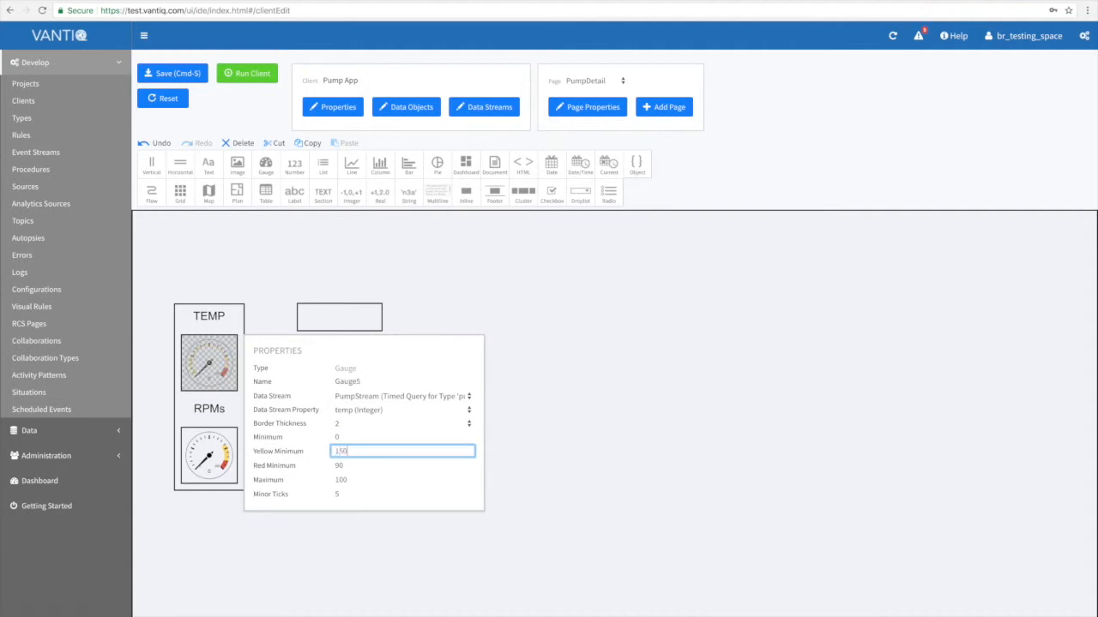
click(345, 465)
double_click(345, 464)
text(199)
double_click(347, 479)
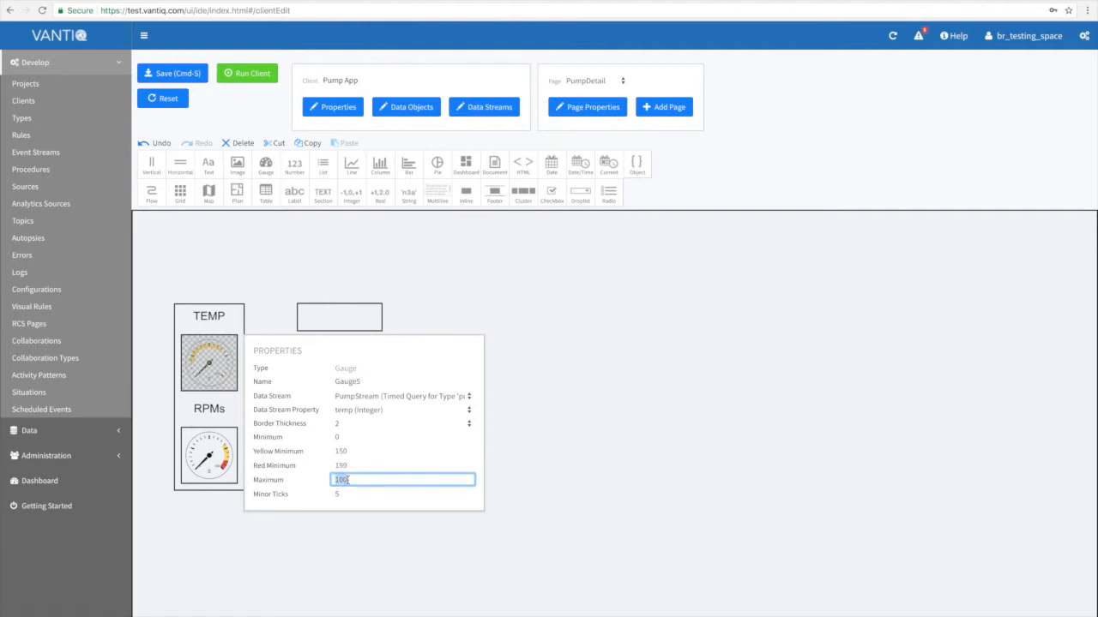
text(200)
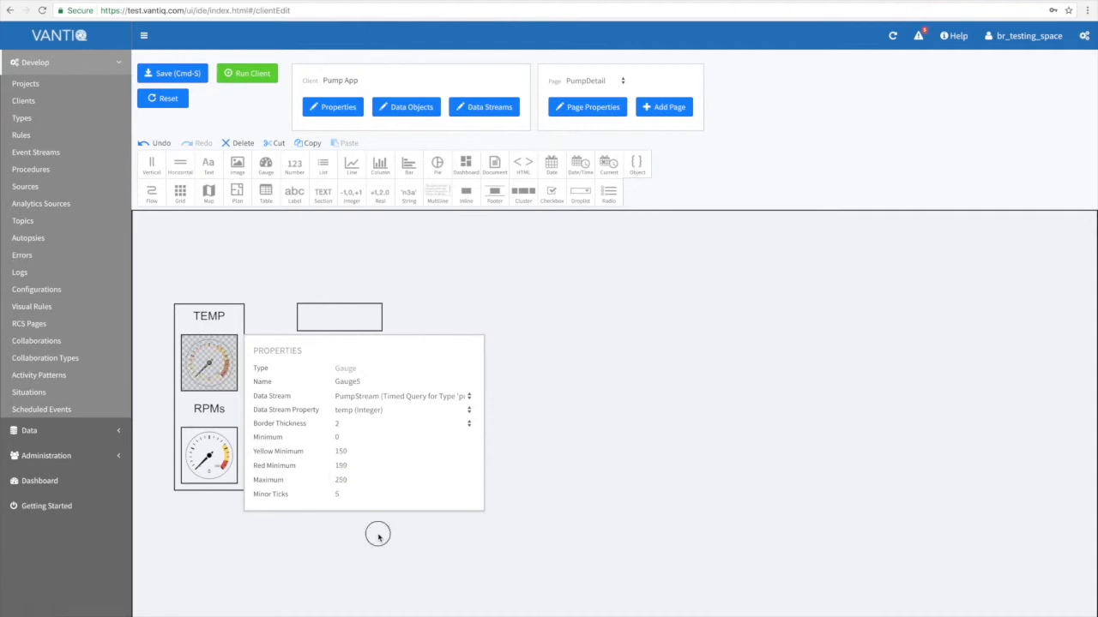
click(375, 534)
Bind the RPMs gauge to the PumpStream data stream and its rpms (Integer) property.
click(191, 453)
click(353, 489)
click(356, 499)
click(359, 504)
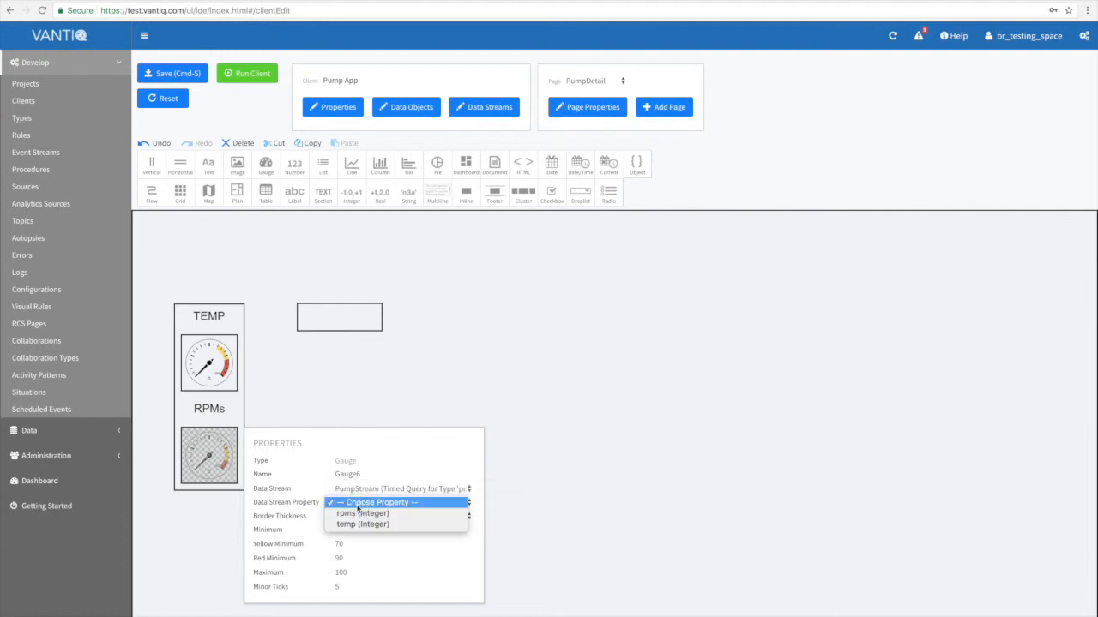
click(360, 513)
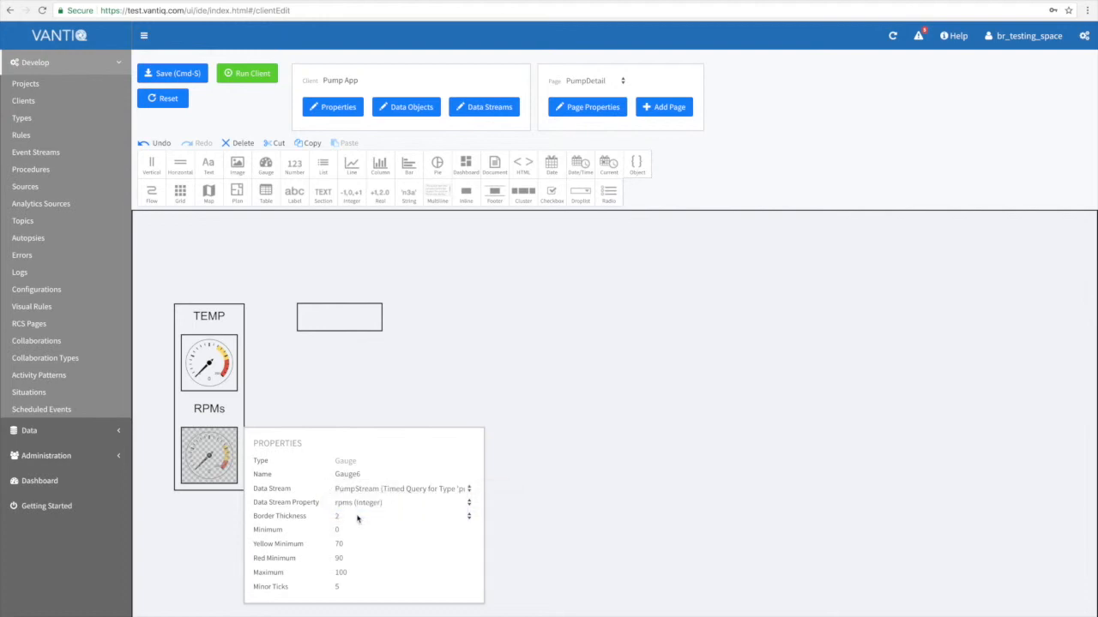
Set the RPMs gauge's yellow minimum to 3500, red minimum to 4250 and maximum to 5500.
click(350, 543)
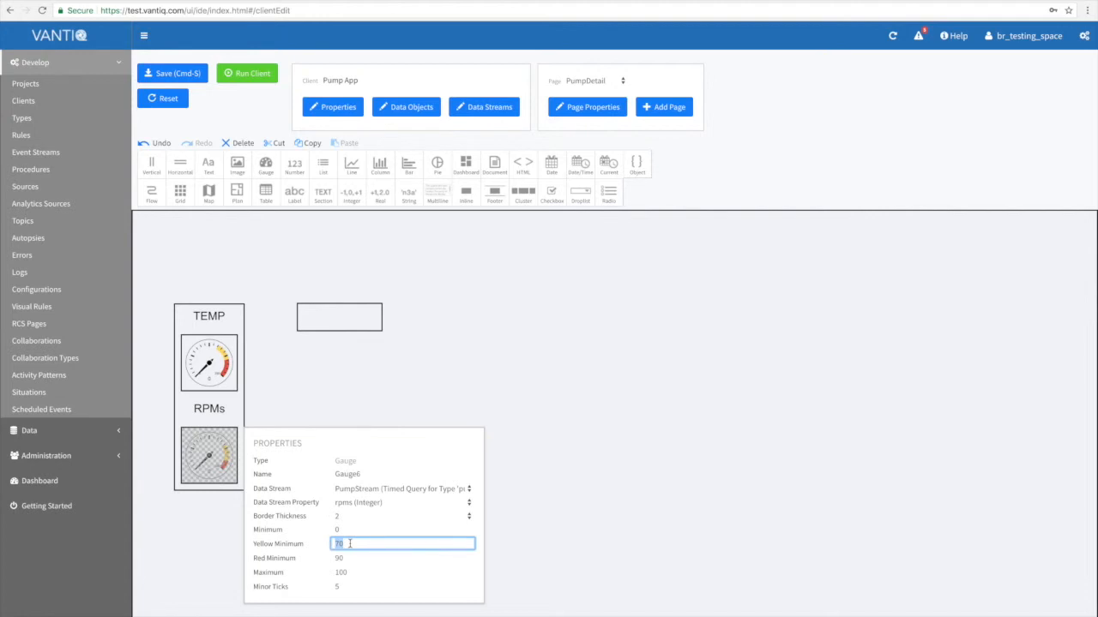
text(3500)
click(343, 558)
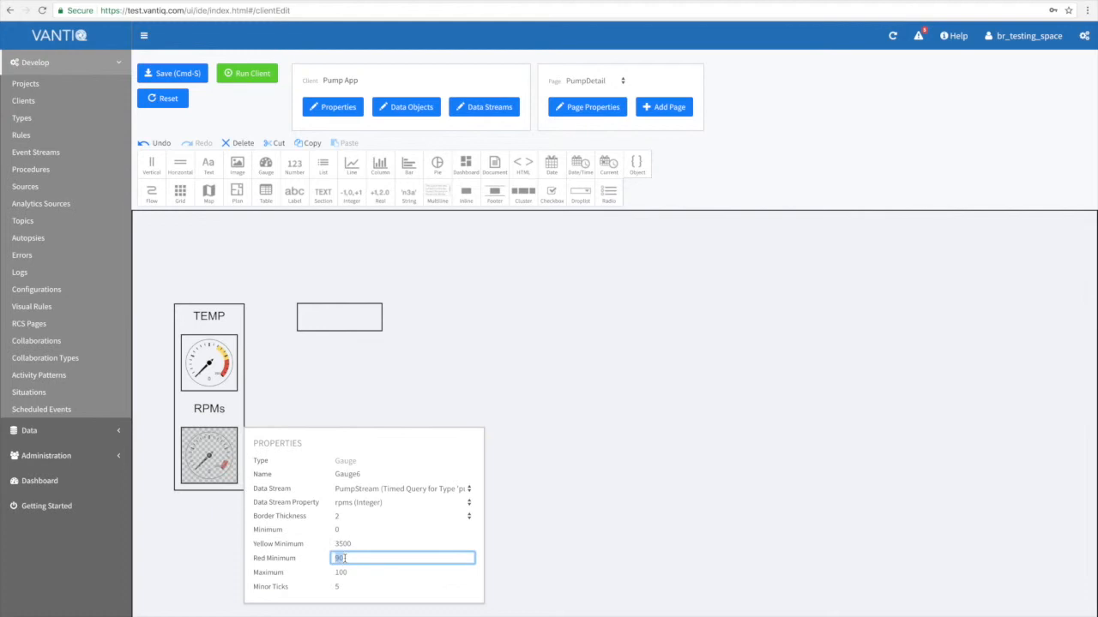
text(4250)
click(342, 572)
text(5)
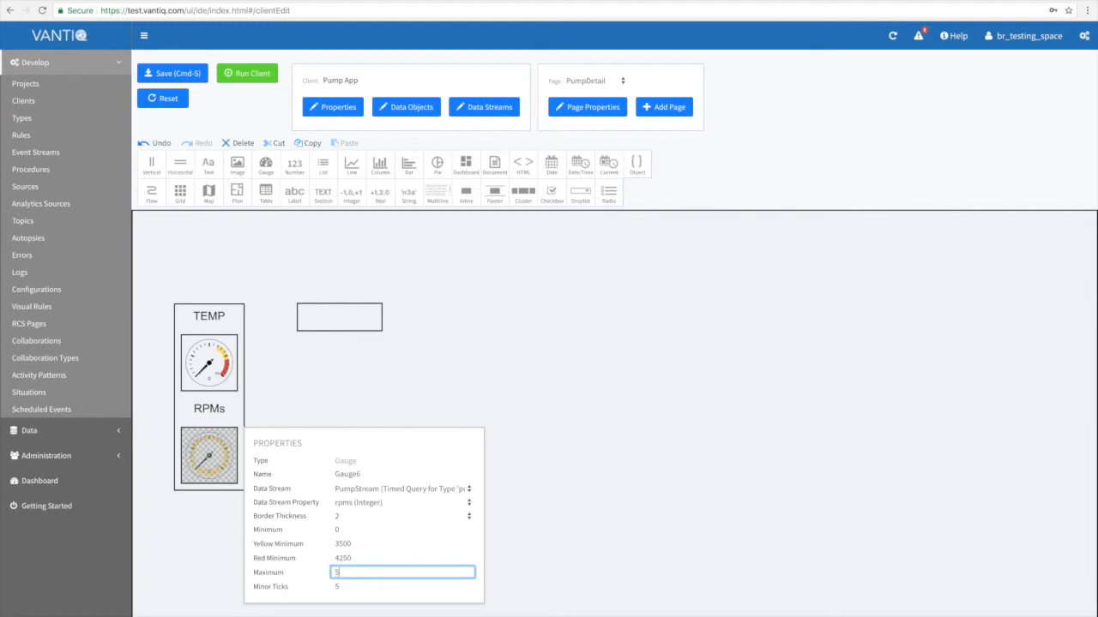
text(500)
click(521, 586)
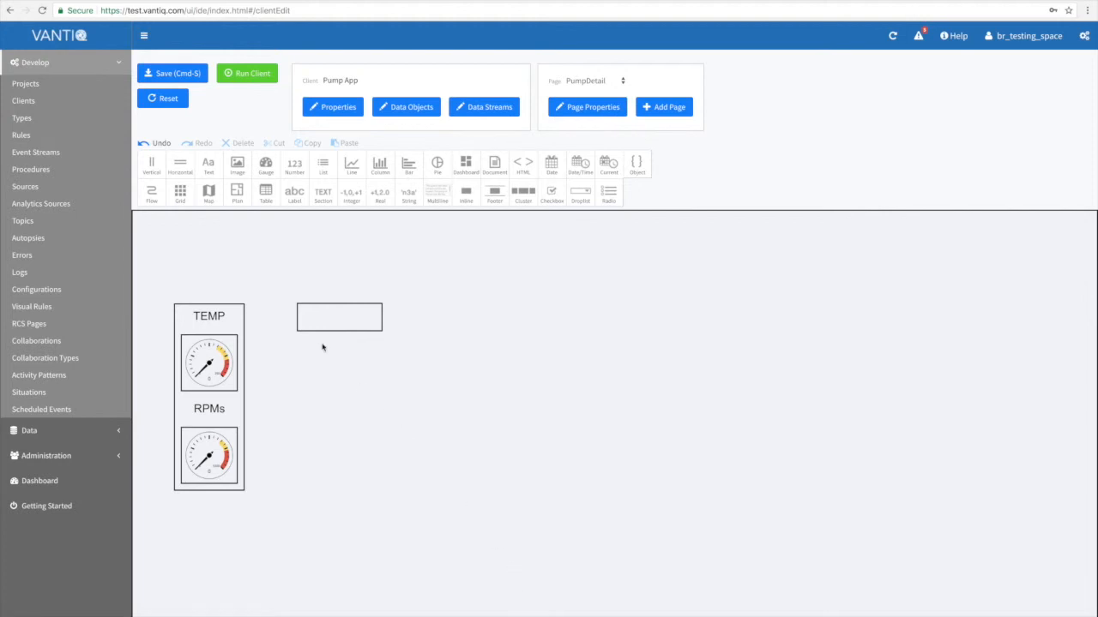
Add a map and a floor plan to the horizontal layout and bind the map to PumpStream's location property, labelled by pumpId.
drag(206, 199, 337, 324)
drag(239, 193, 421, 335)
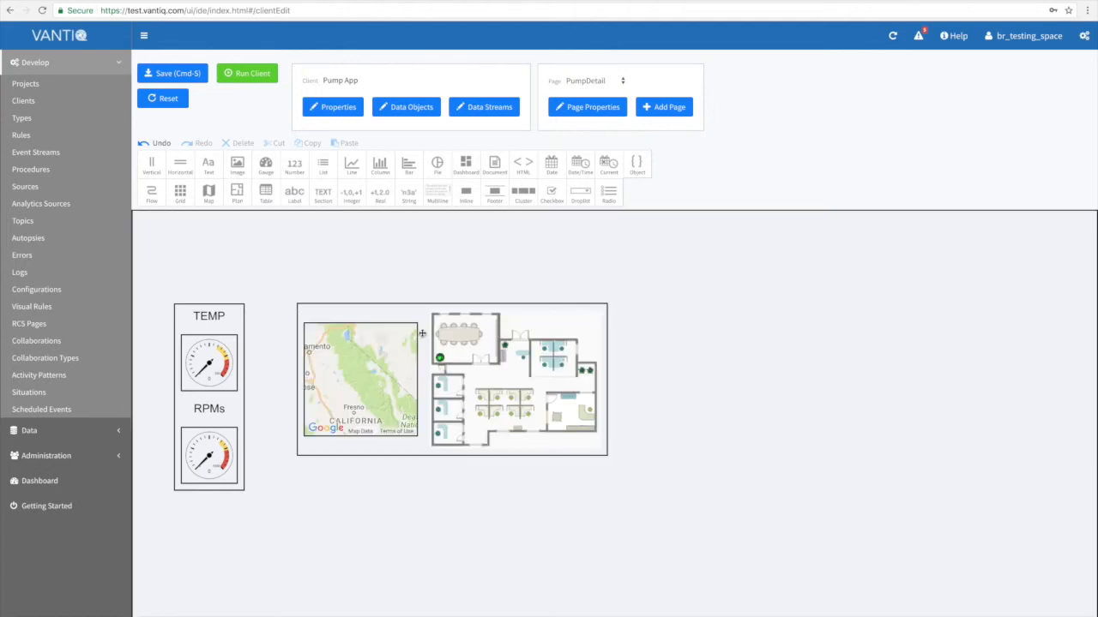
click(393, 344)
click(541, 384)
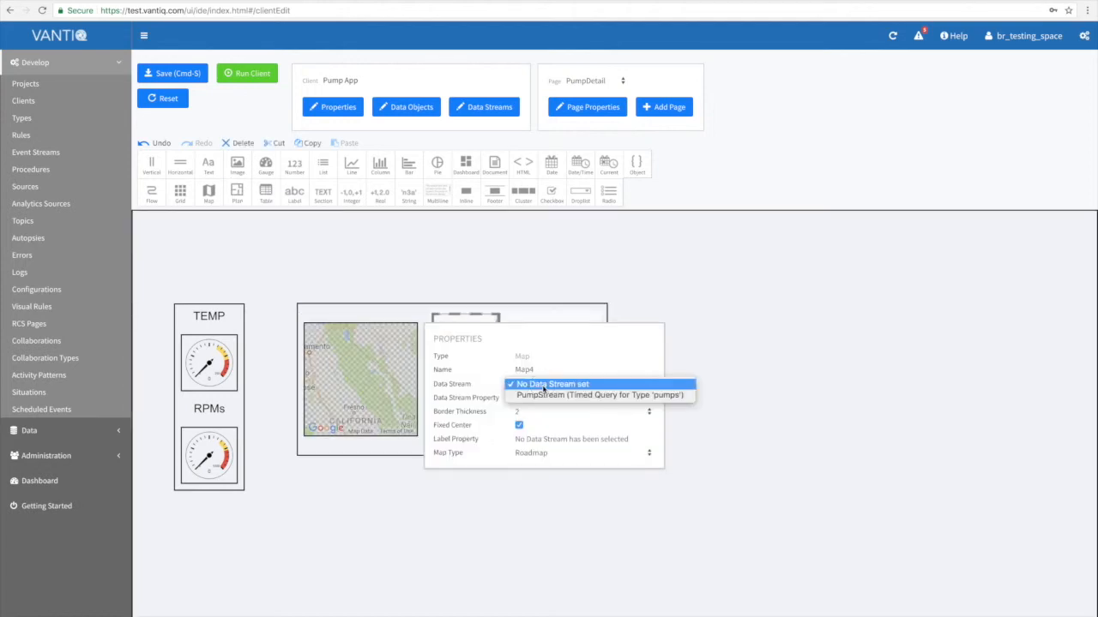
click(540, 399)
click(540, 398)
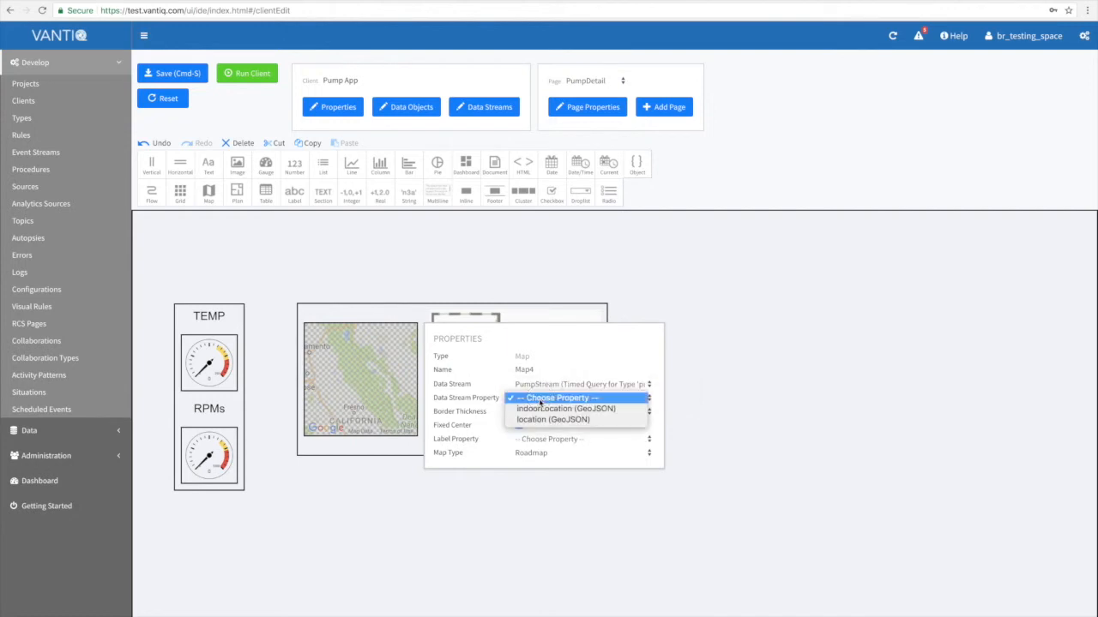
click(538, 419)
click(536, 439)
click(537, 451)
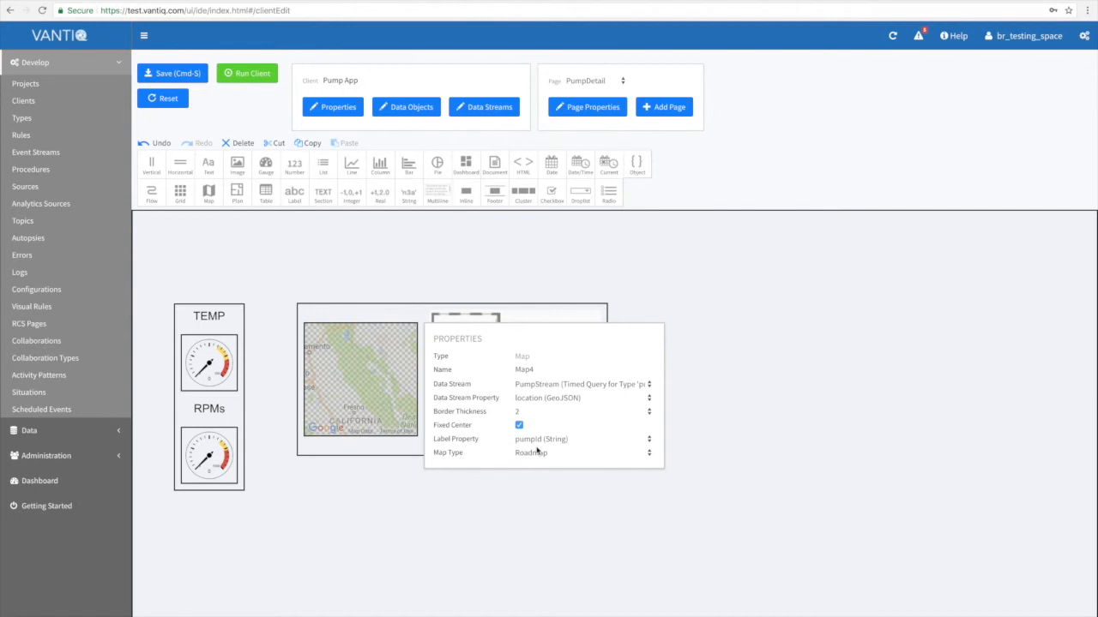
click(540, 299)
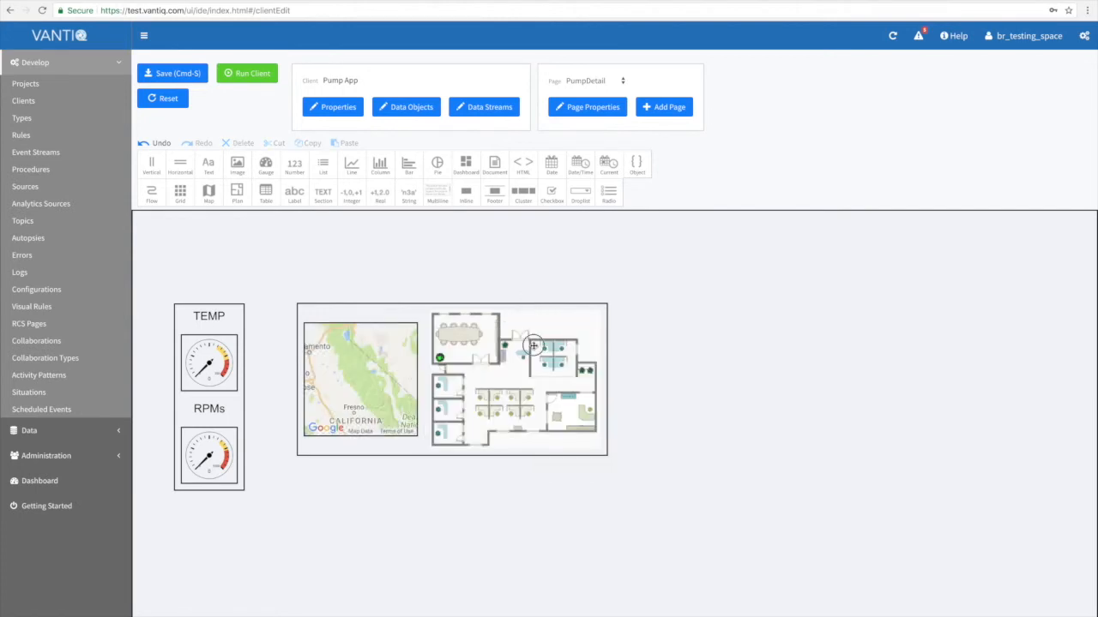
Bind the floor plan to PumpStream's indoorLocation (GeoJSON) property with pumpId as its label property.
click(534, 346)
click(727, 371)
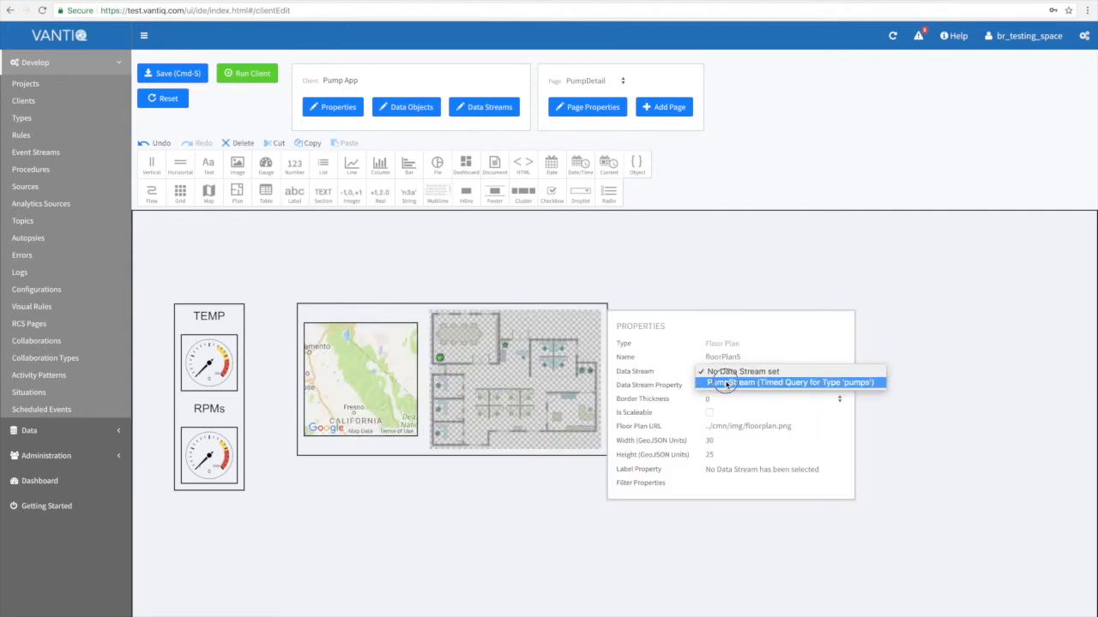
click(727, 383)
click(727, 385)
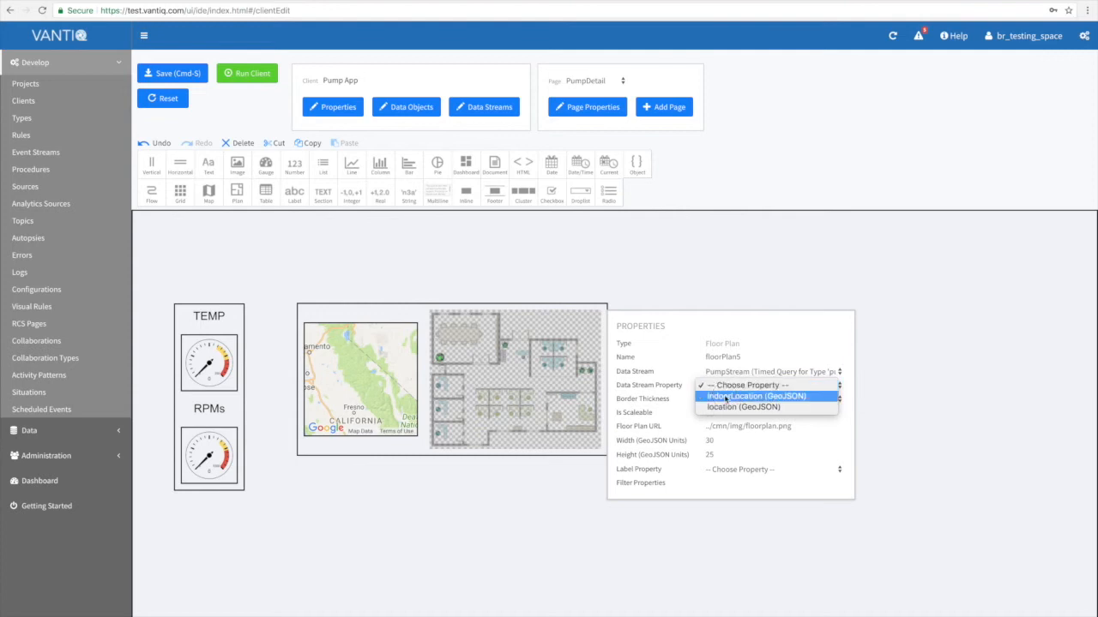
click(726, 397)
click(729, 470)
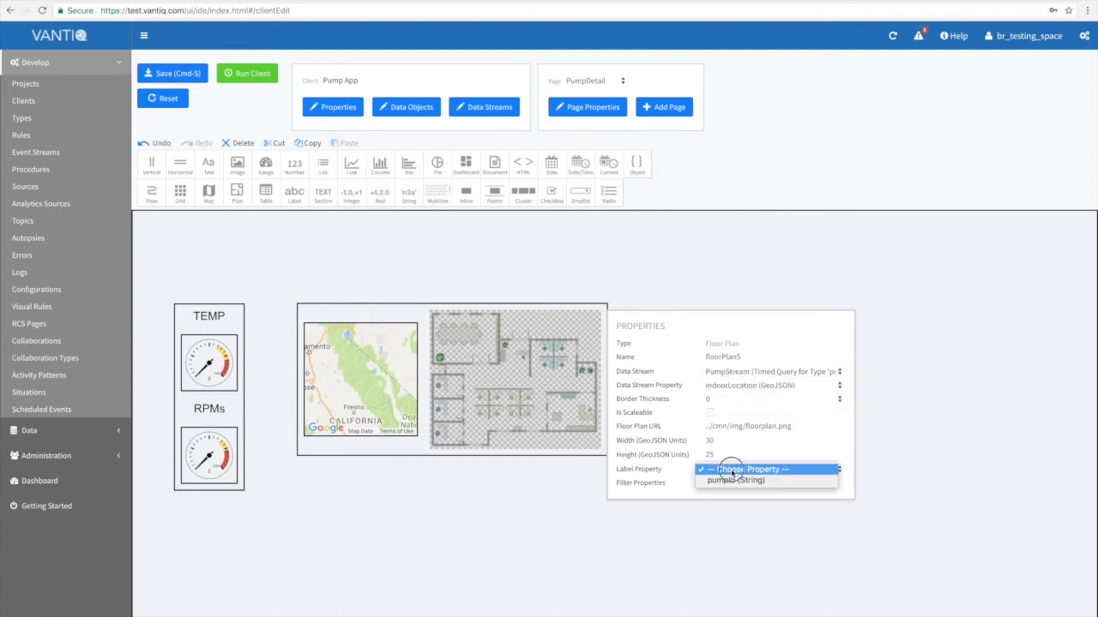
click(728, 482)
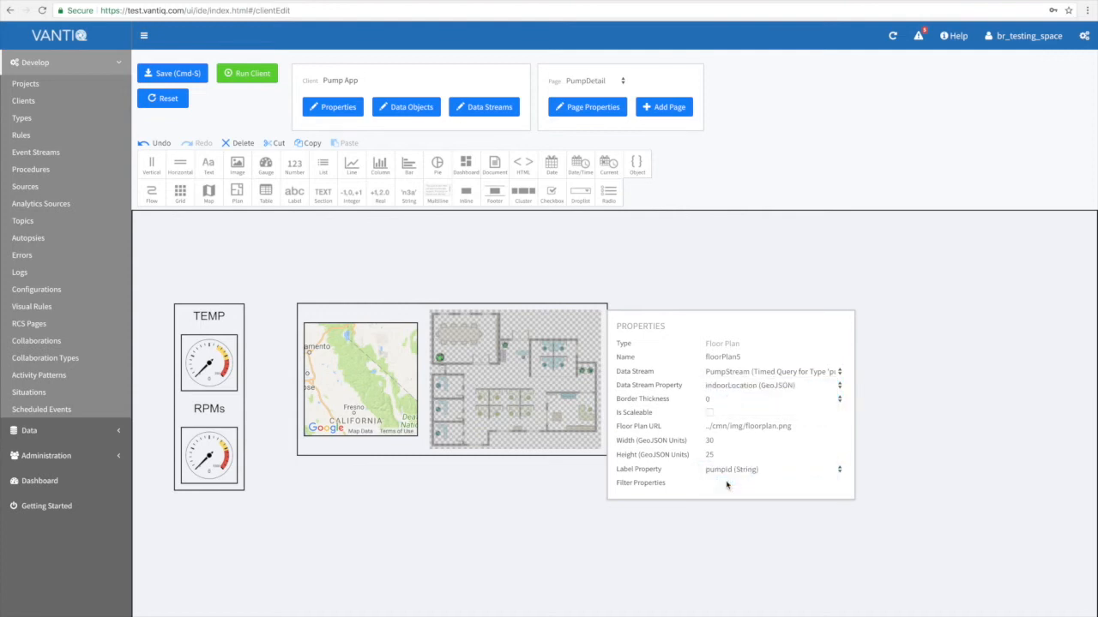
Replace the Floor Plan URL with that of the pumping station drawing and enlarge the map to about the drawing's height.
click(745, 425)
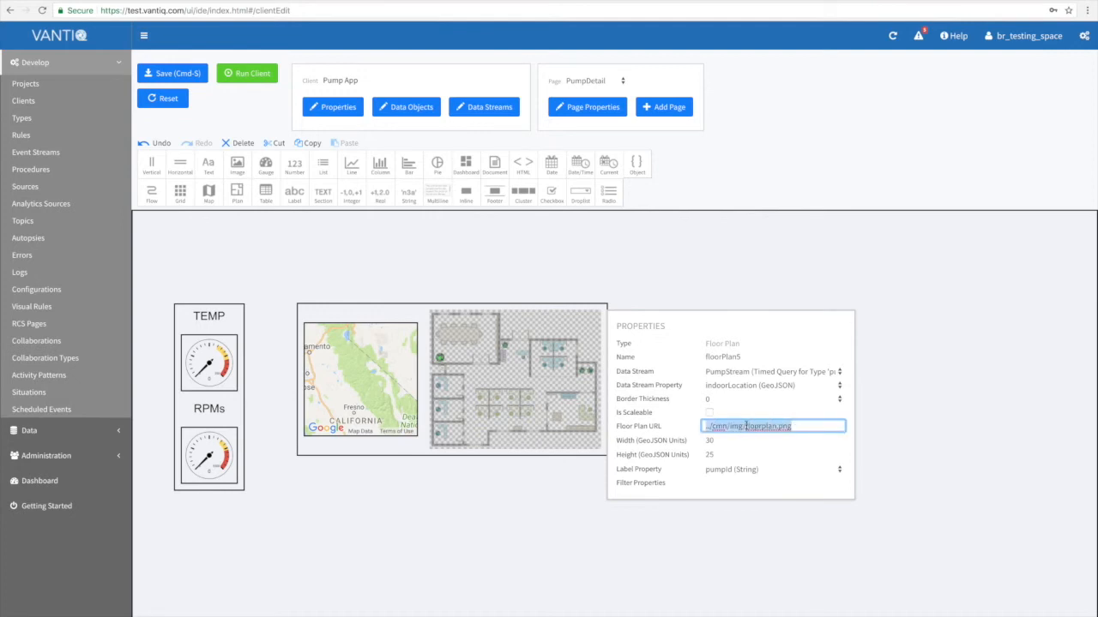
key(super+v)
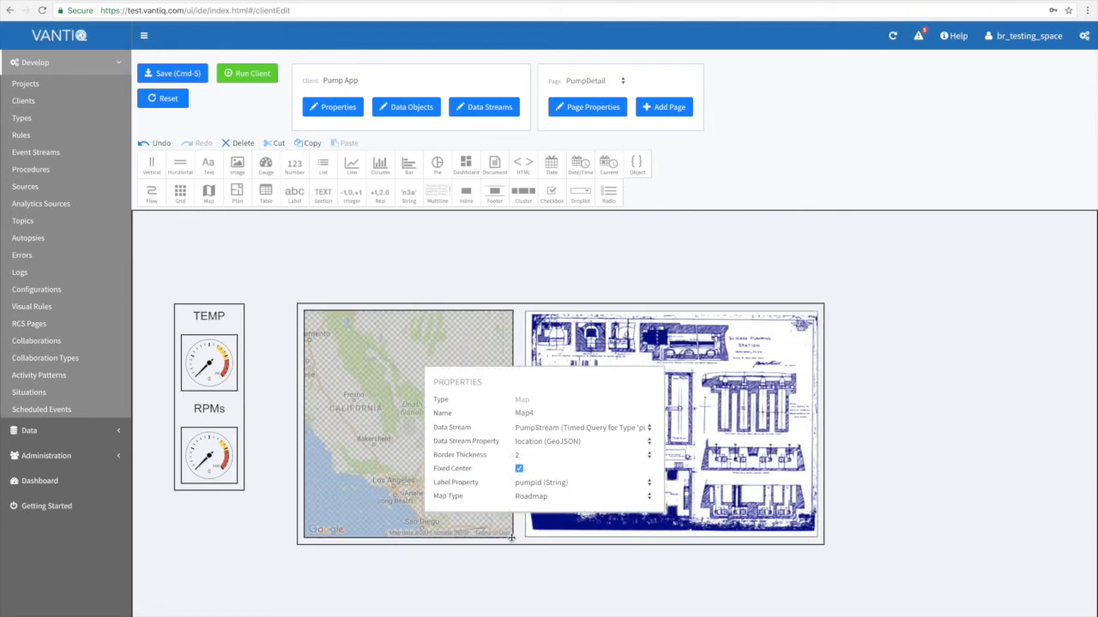
click(249, 254)
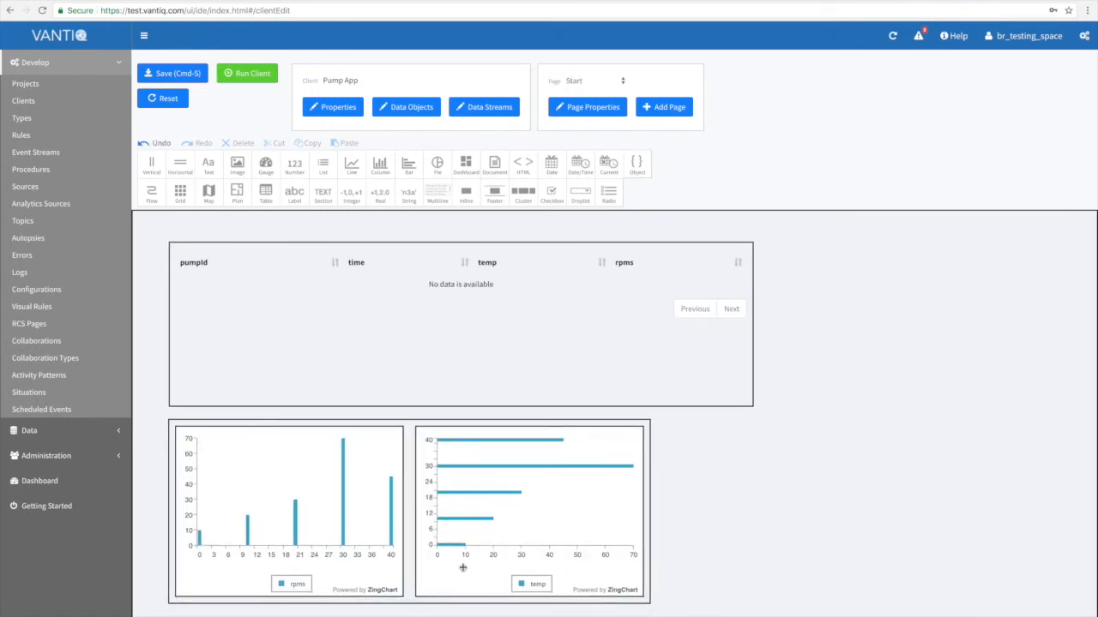
click(462, 567)
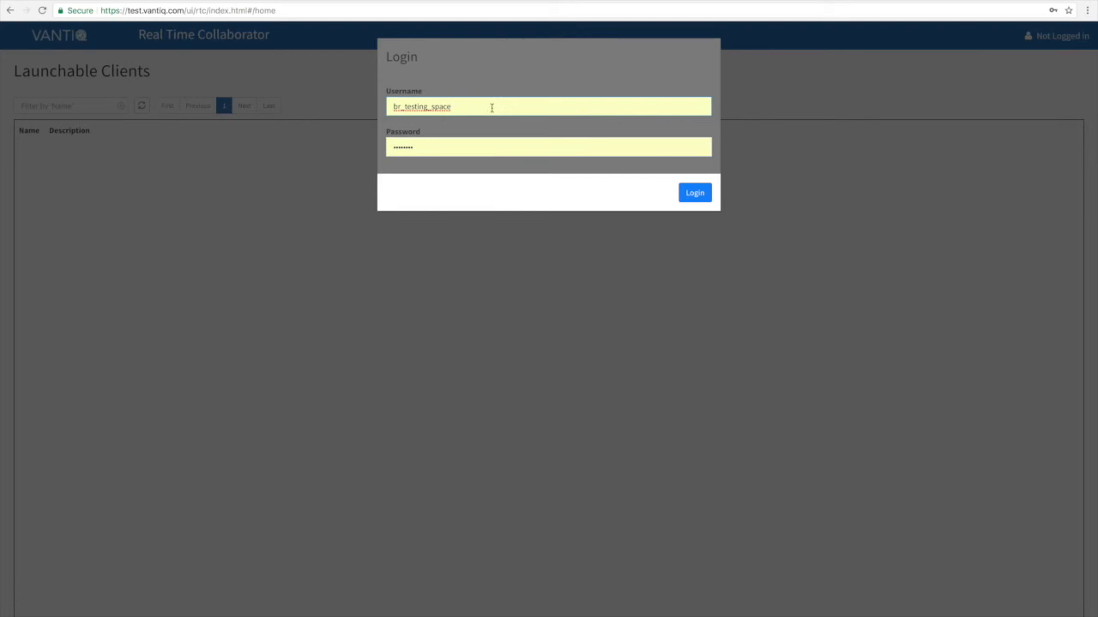
Log in to the Real Time Collaborator, launch Pump App and select pump5 in the data table to view its details.
click(691, 192)
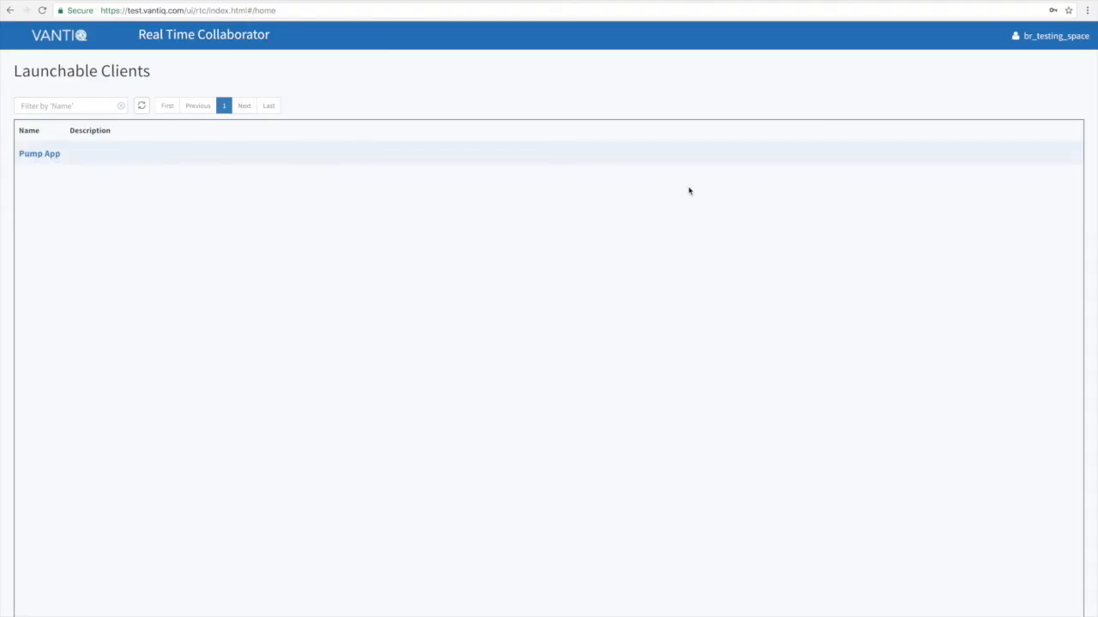
click(51, 154)
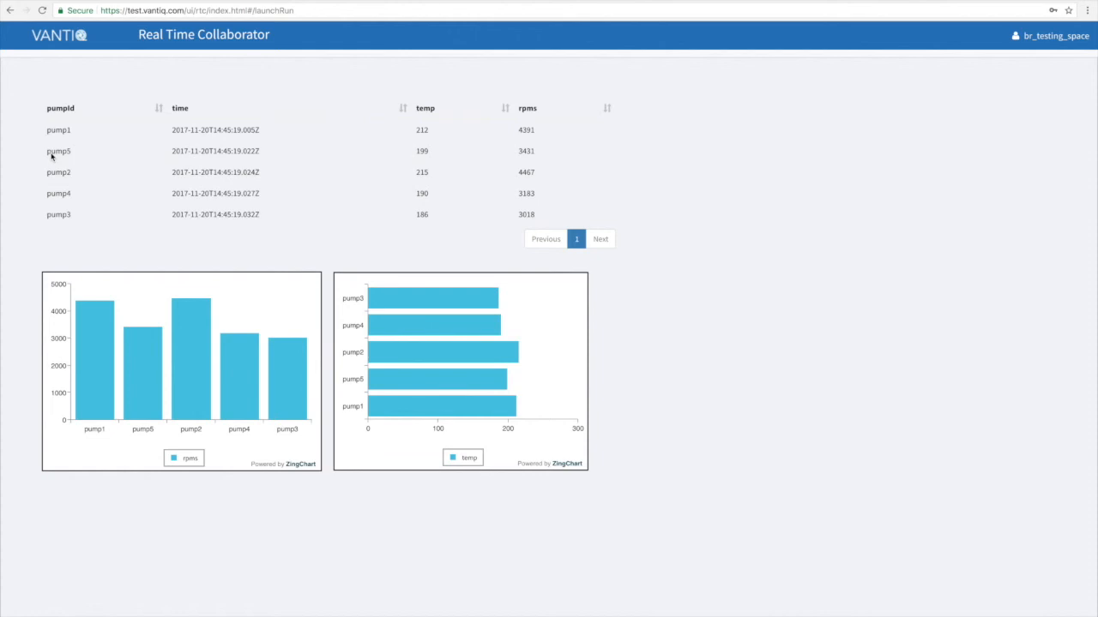
click(72, 156)
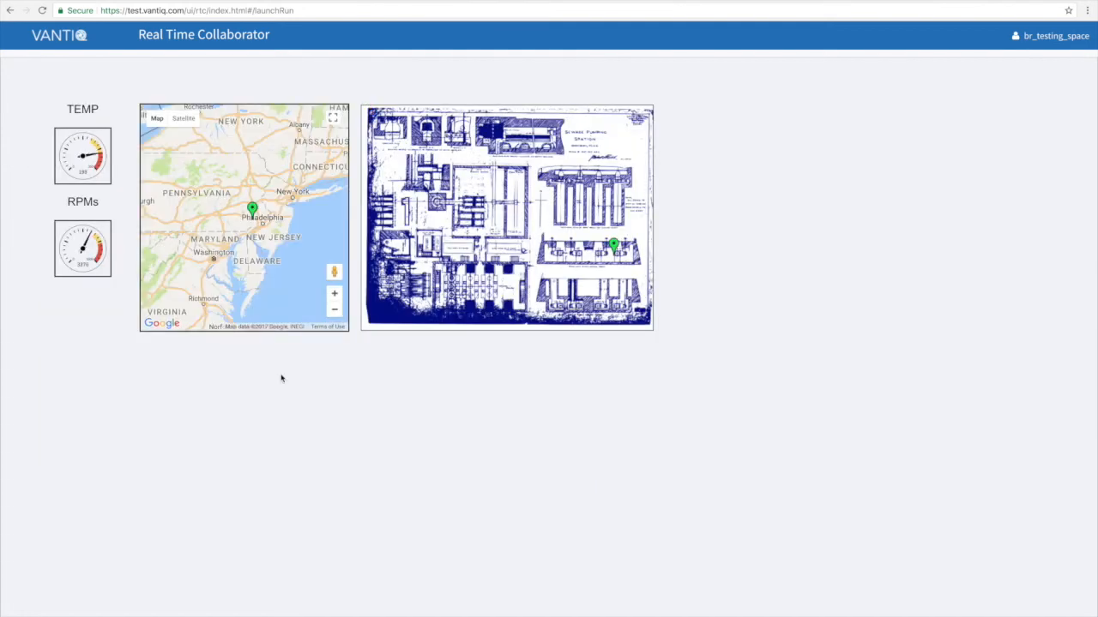